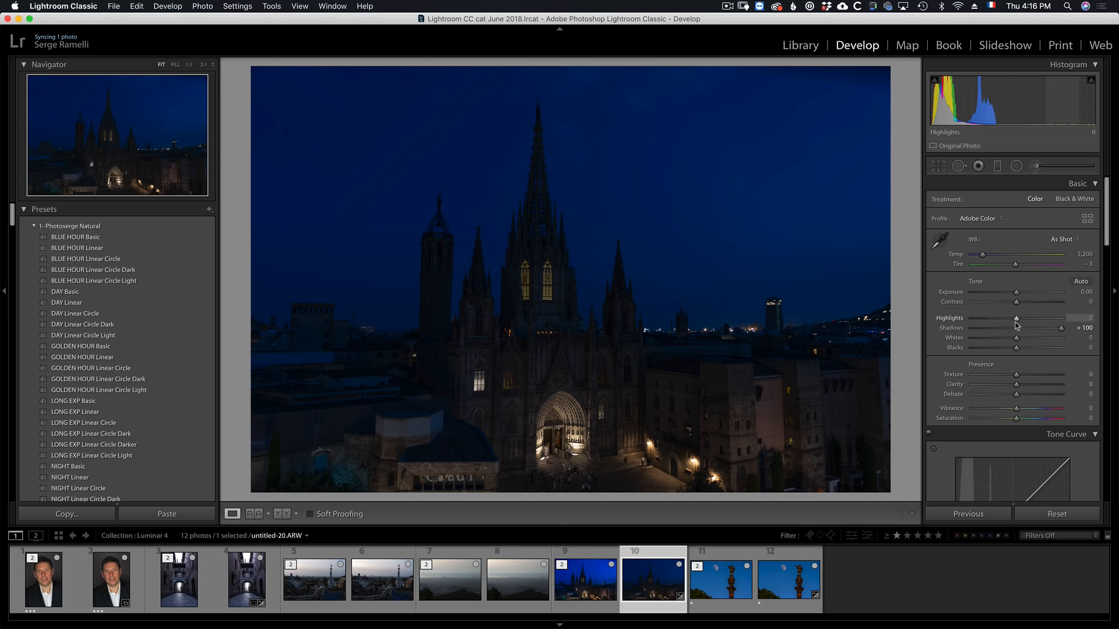
Set the cathedral photo's Highlights to -100, Whites to +50, Blacks to -9, Contrast to +20 and Exposure to +0.50.
drag(1016, 324, 1038, 342)
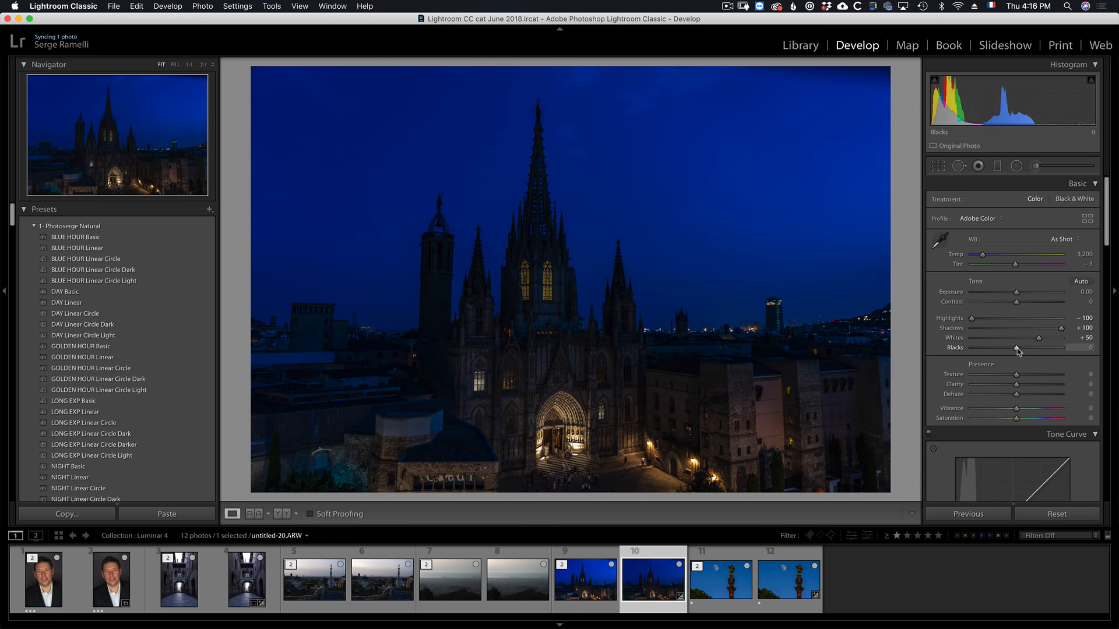
drag(1016, 348, 1013, 351)
click(1025, 302)
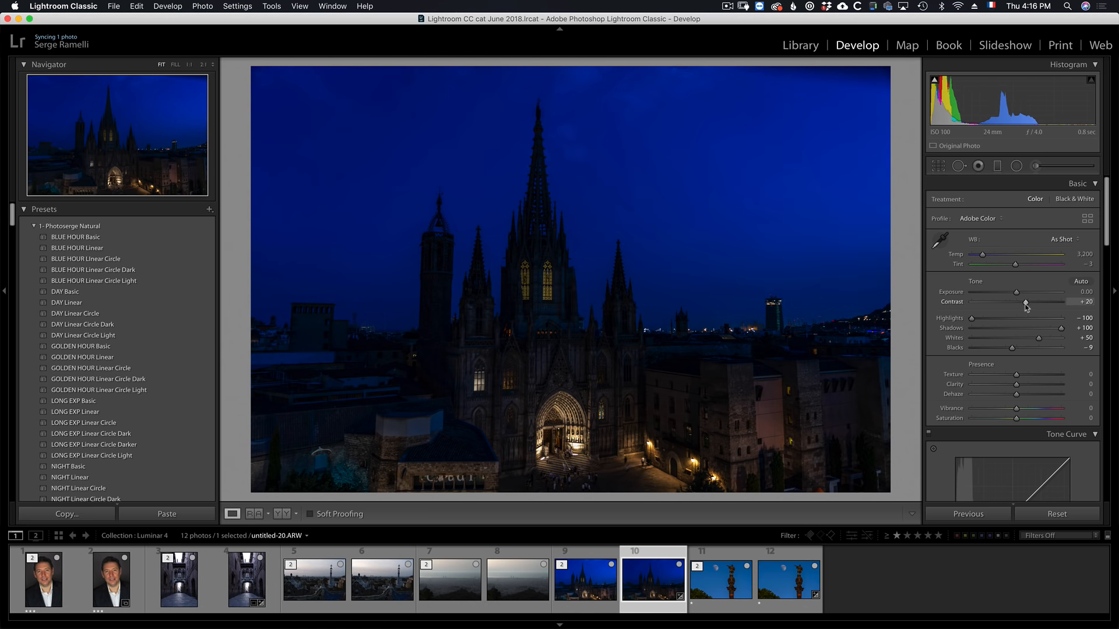
drag(1018, 296, 1022, 296)
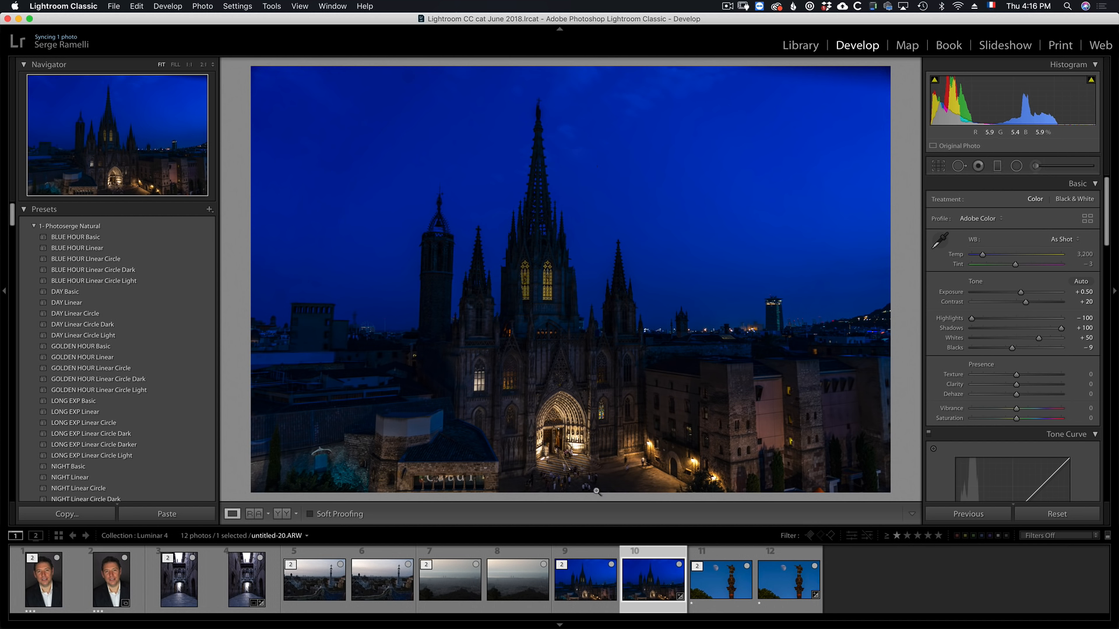
Send the cathedral photo to Luminar 4 as a copy with Lightroom adjustments.
right_click(652, 552)
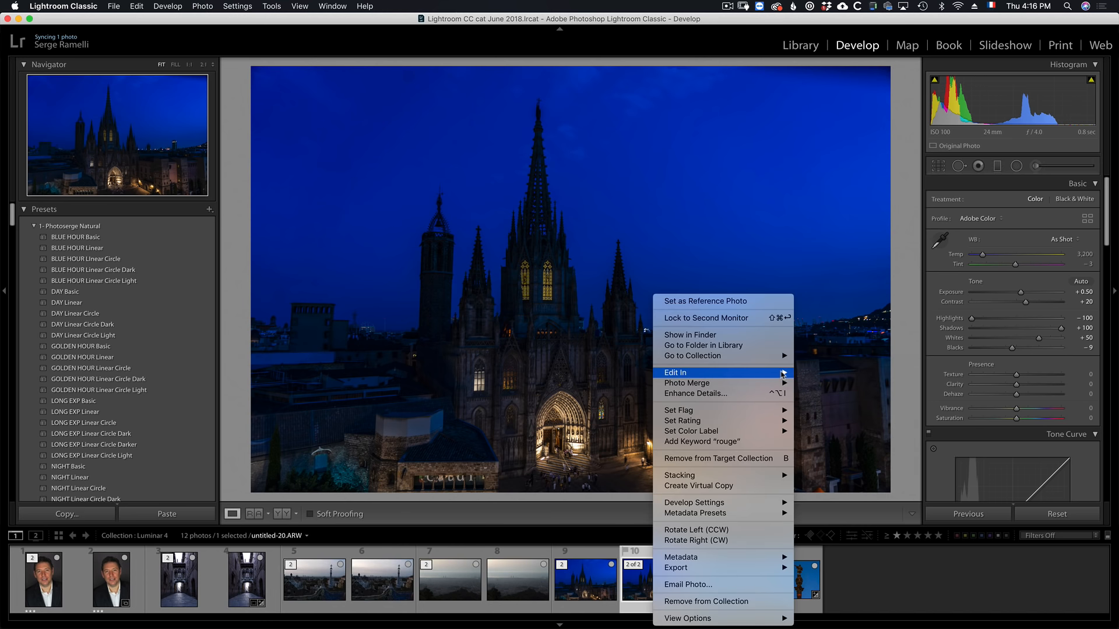
click(839, 445)
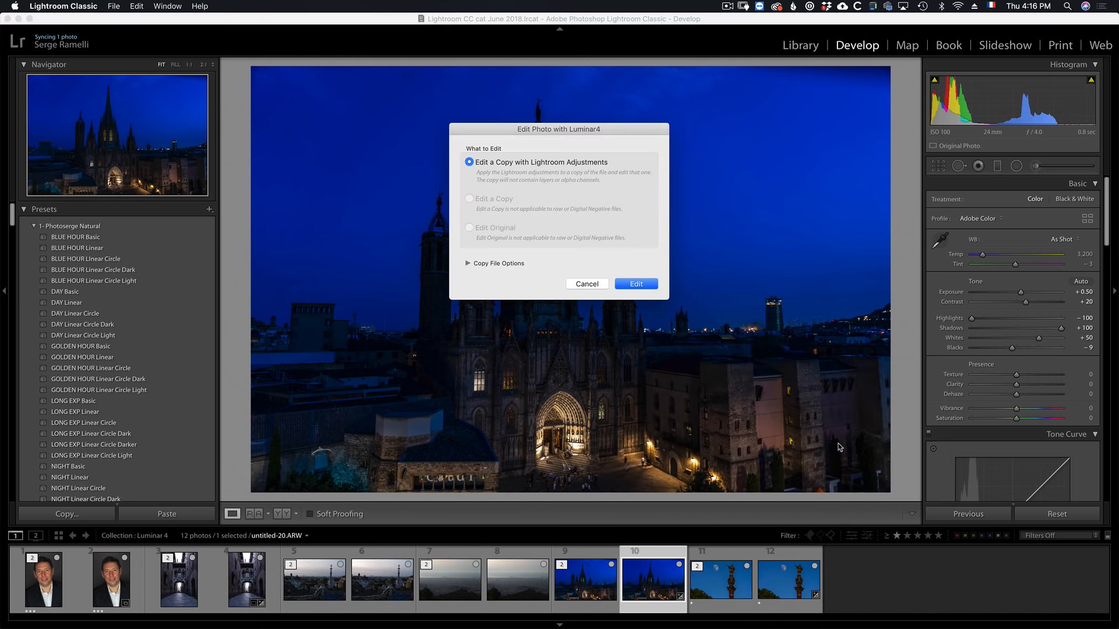
click(644, 283)
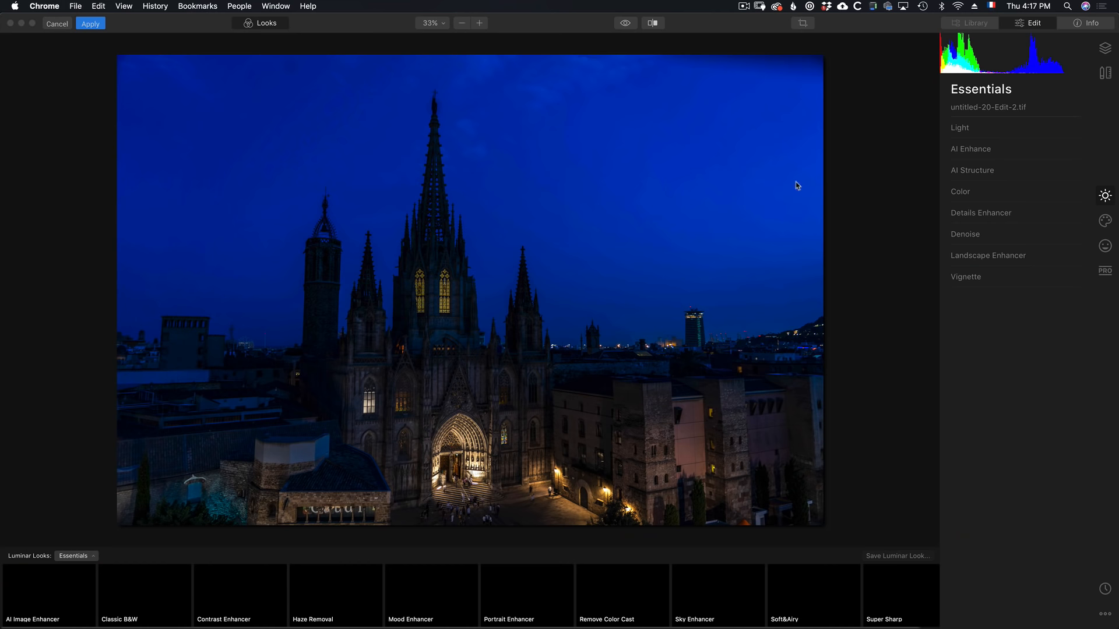
click(1106, 221)
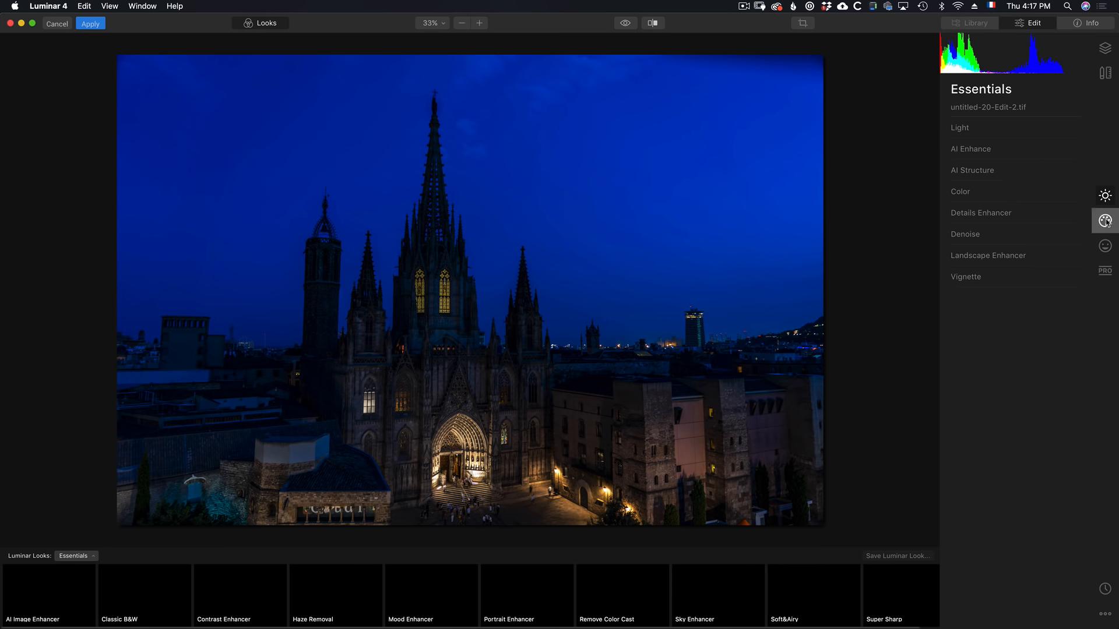
click(1105, 222)
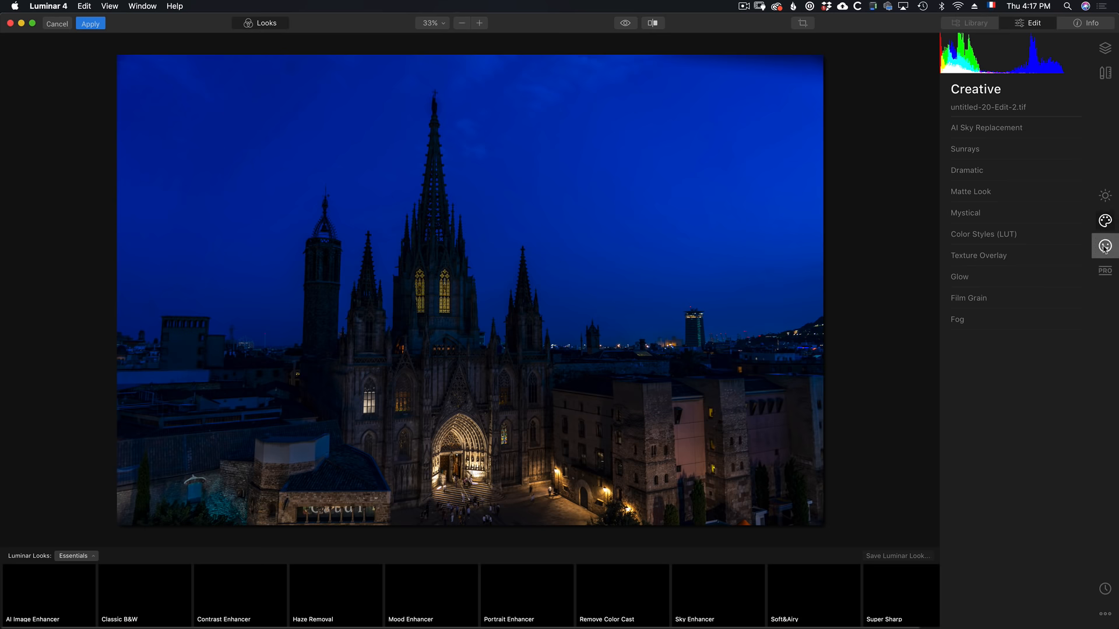
click(1105, 245)
click(1105, 271)
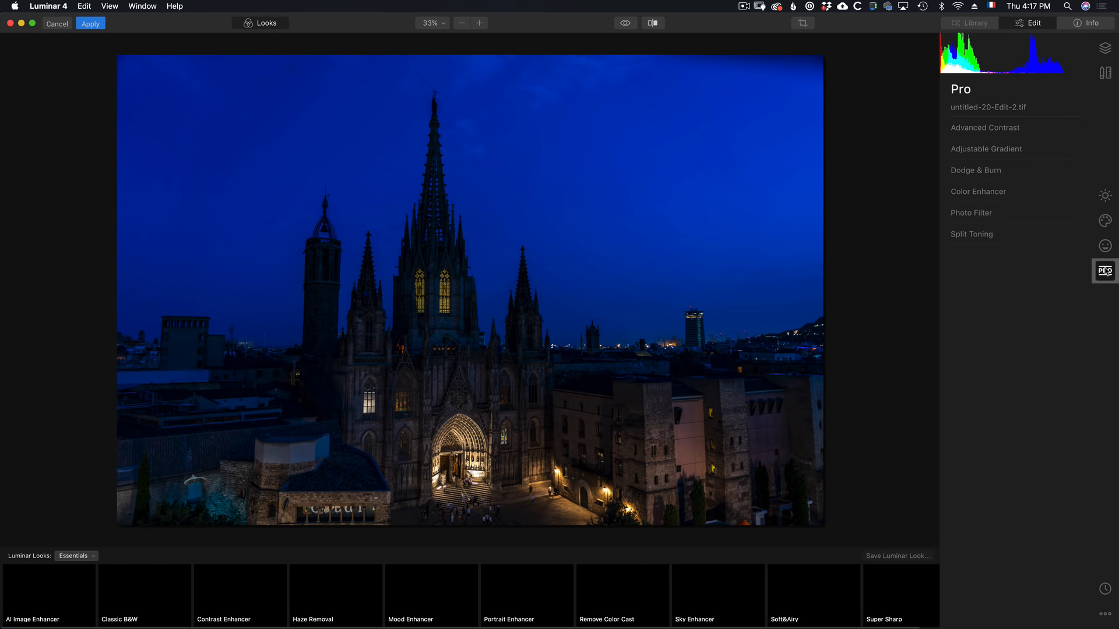
Enable AI Enhance from the Essentials tools and set AI Accent to 16.
click(1104, 197)
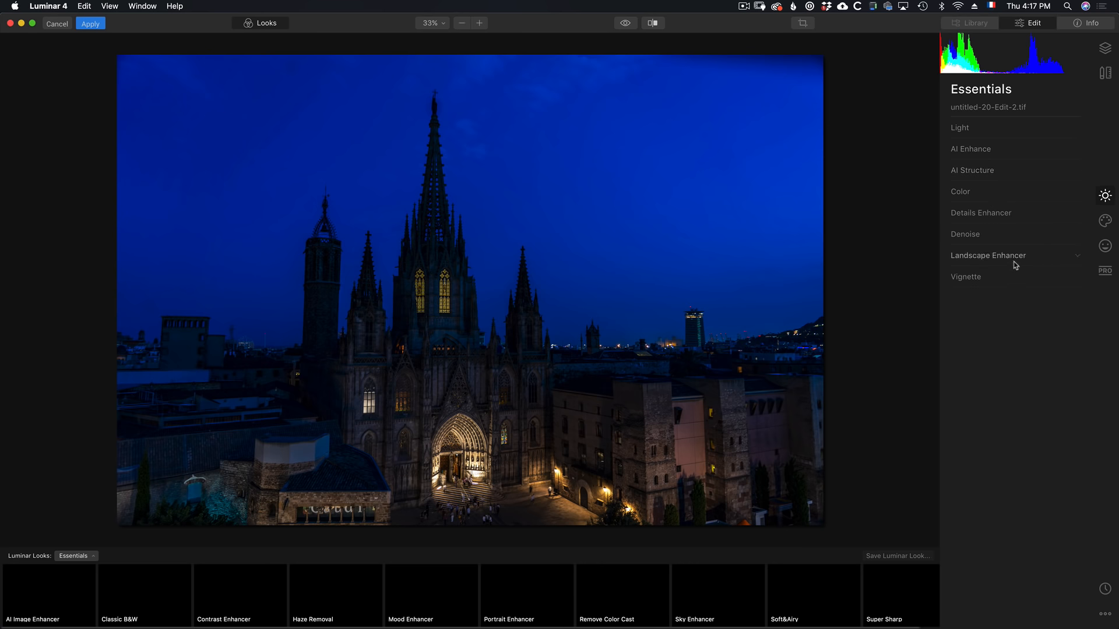
click(1078, 149)
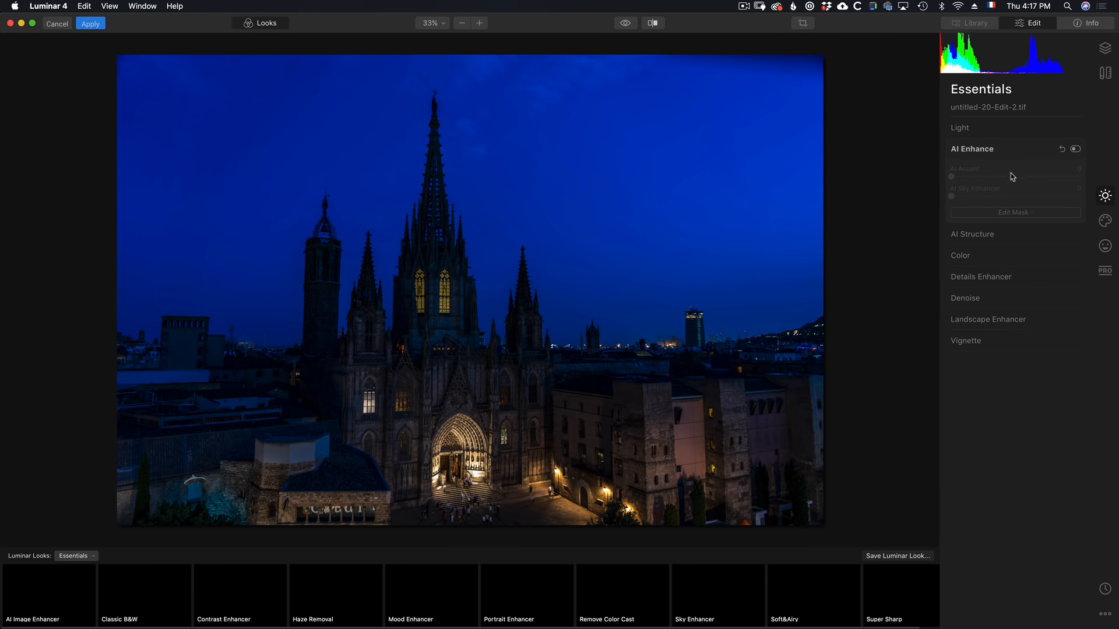
click(1076, 150)
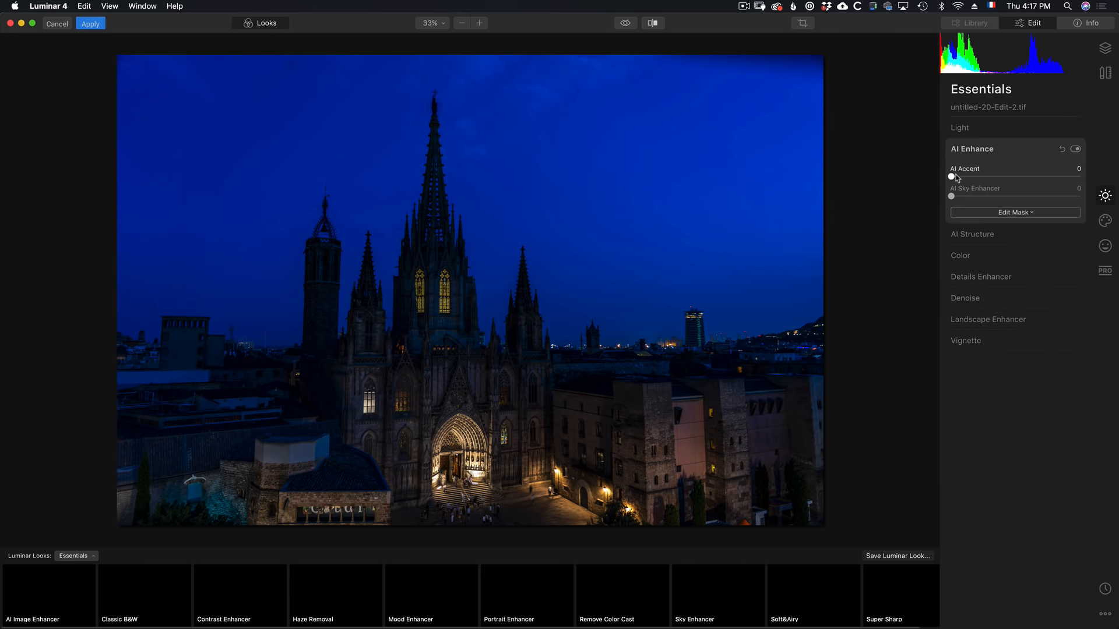
mouse_move(956, 178)
mouse_down()
mouse_move(1015, 177)
mouse_move(972, 177)
mouse_up()
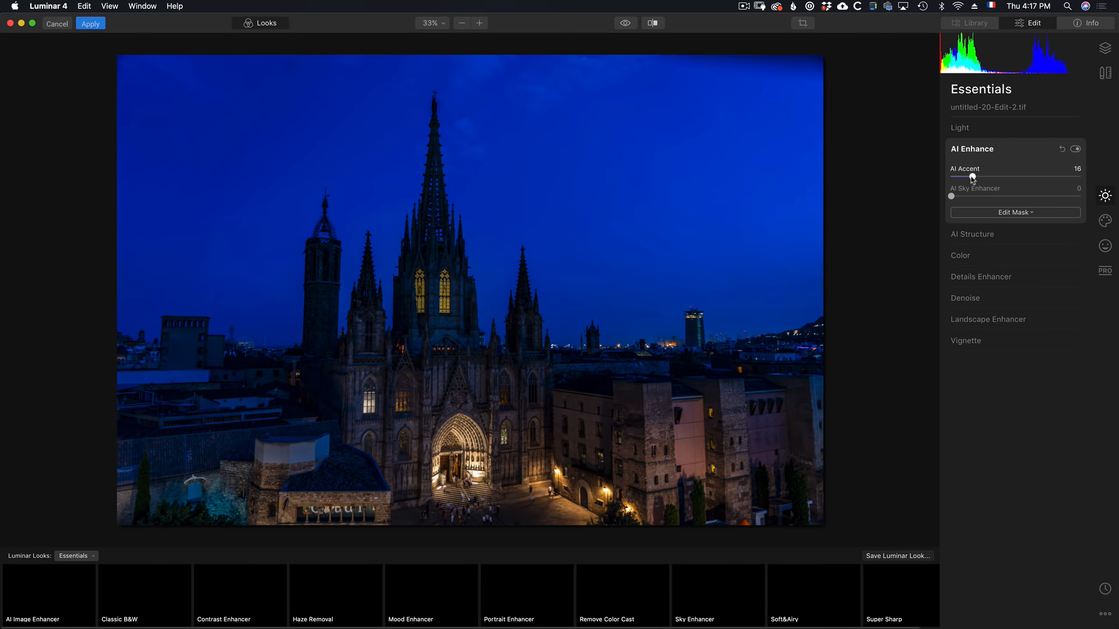
Enable AI Sky Replacement from the Creative tools and replace the sky with Blue Sky 1.
click(1105, 221)
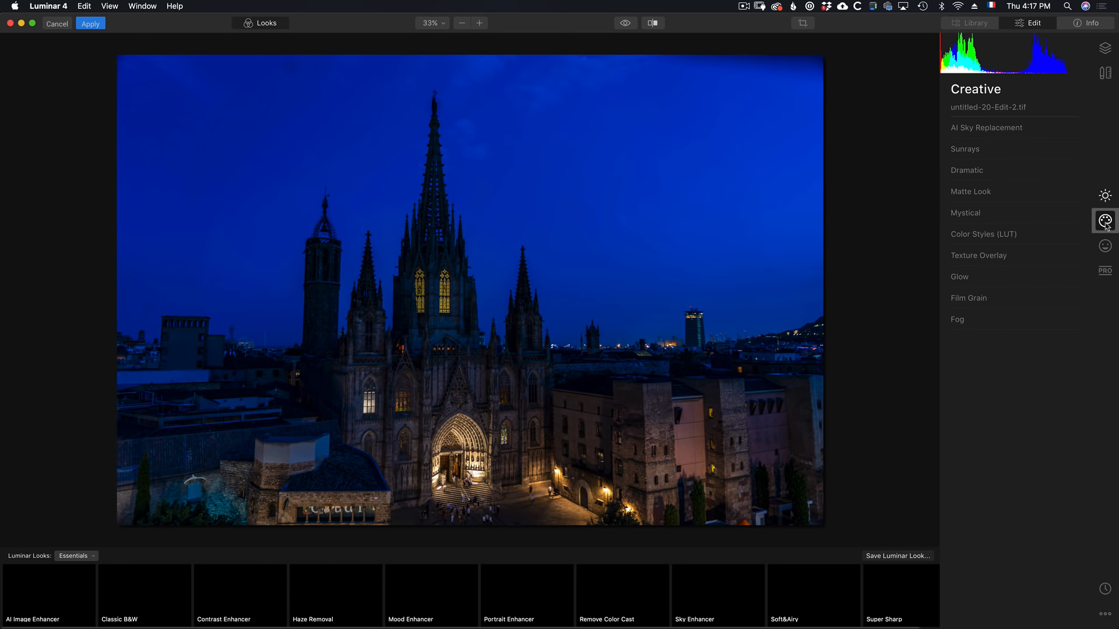
click(1007, 132)
click(1006, 133)
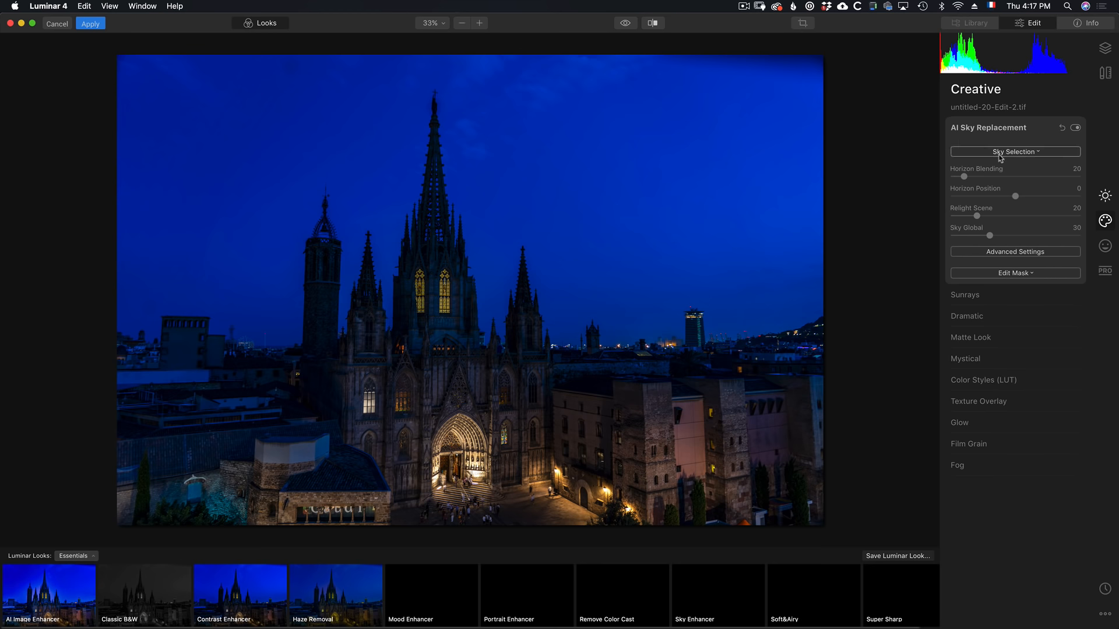
click(1037, 154)
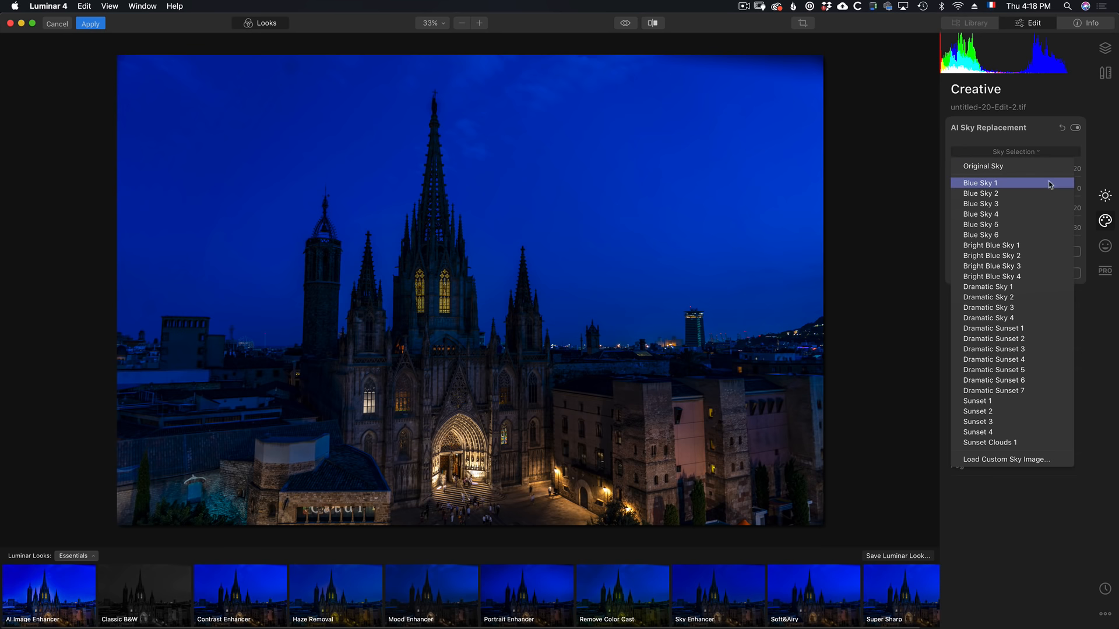
click(1030, 183)
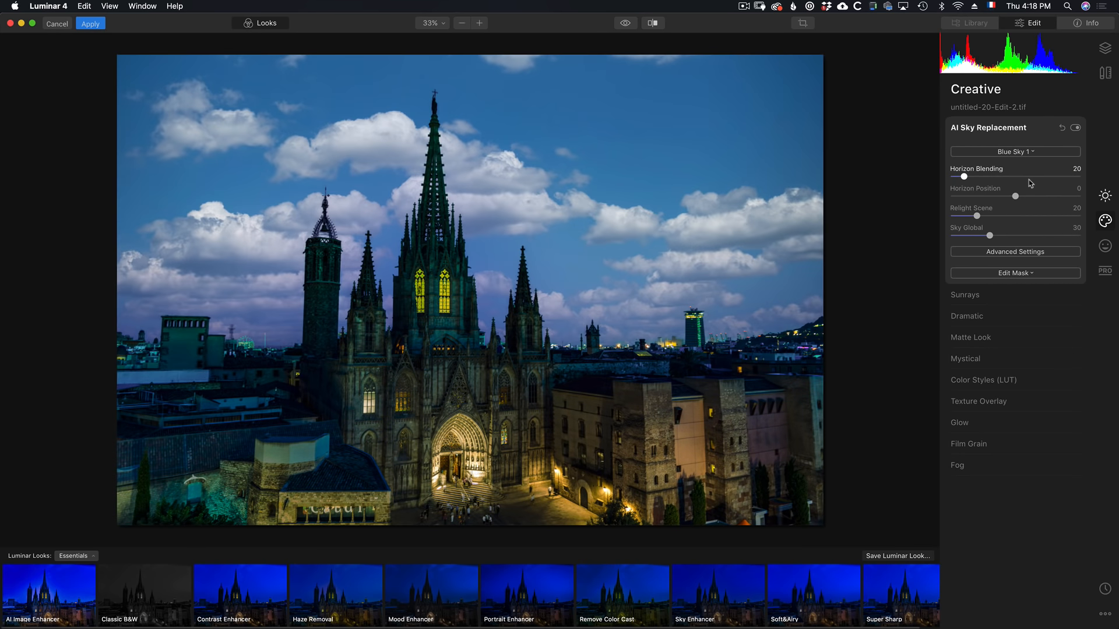
Try the replacement skies Blue Sky 2, Blue Sky 3, Blue Sky 5 and Blue Sky 6 on the photo.
click(1030, 152)
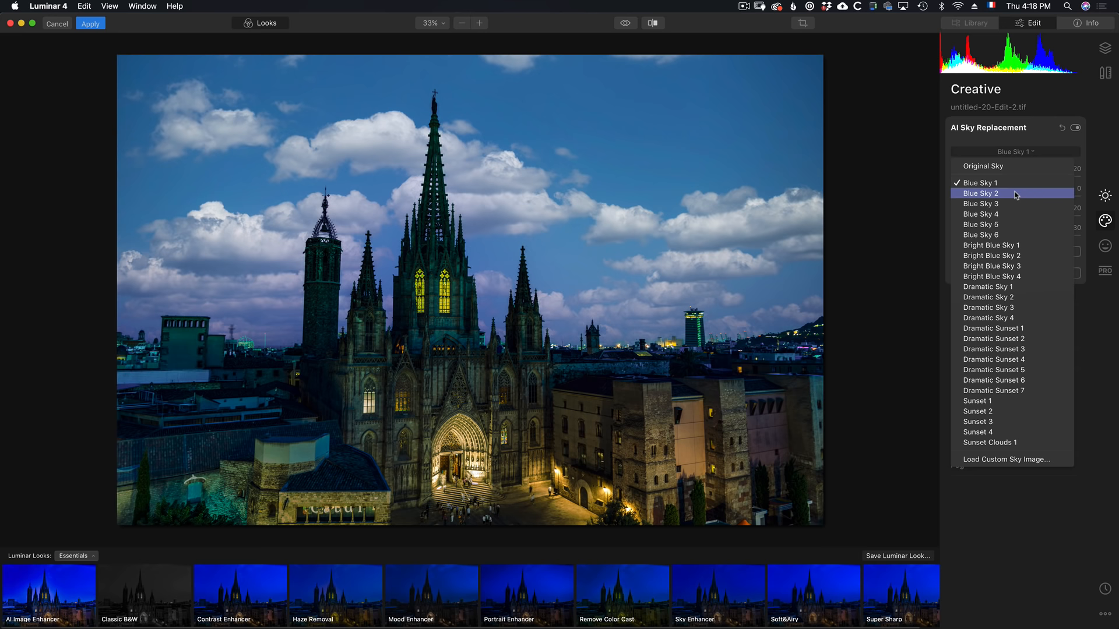
click(1015, 195)
click(1020, 153)
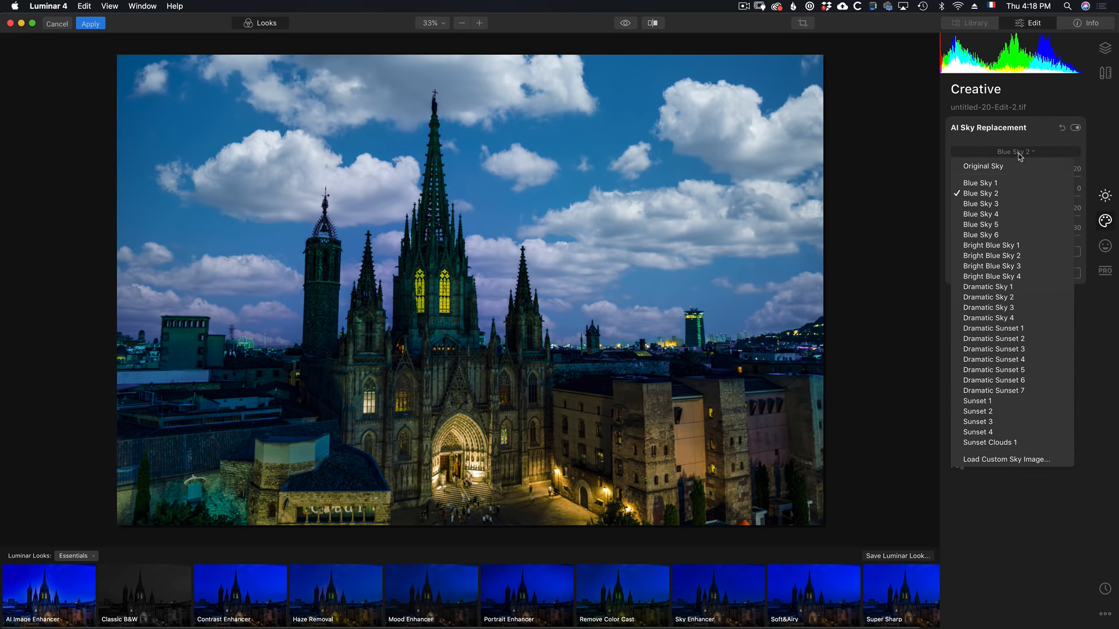
click(1016, 204)
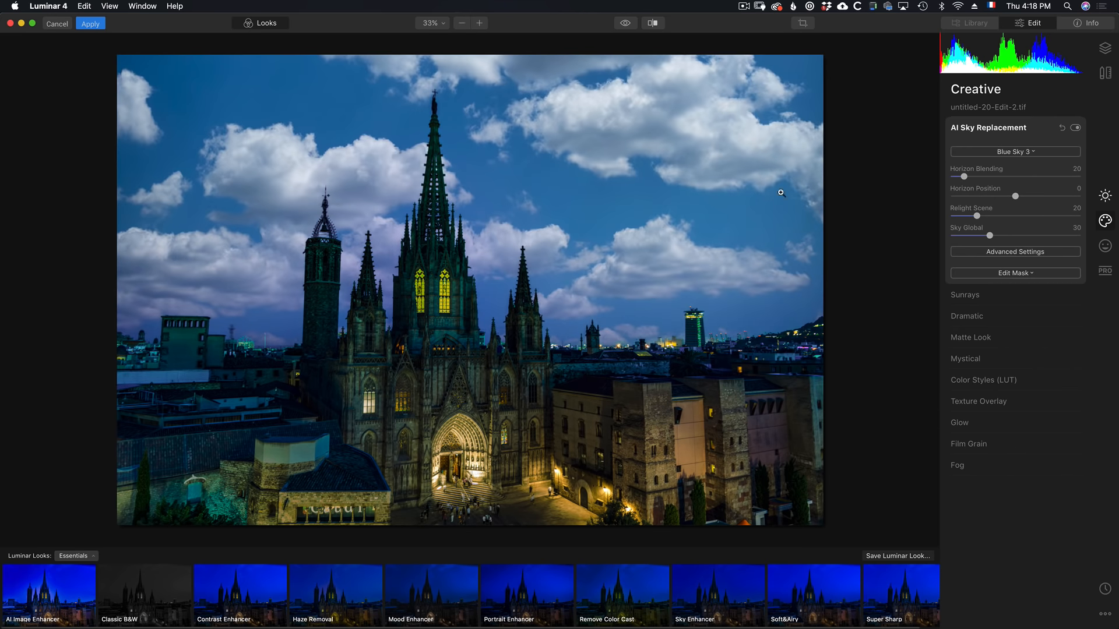
click(1015, 152)
click(1004, 223)
click(1026, 152)
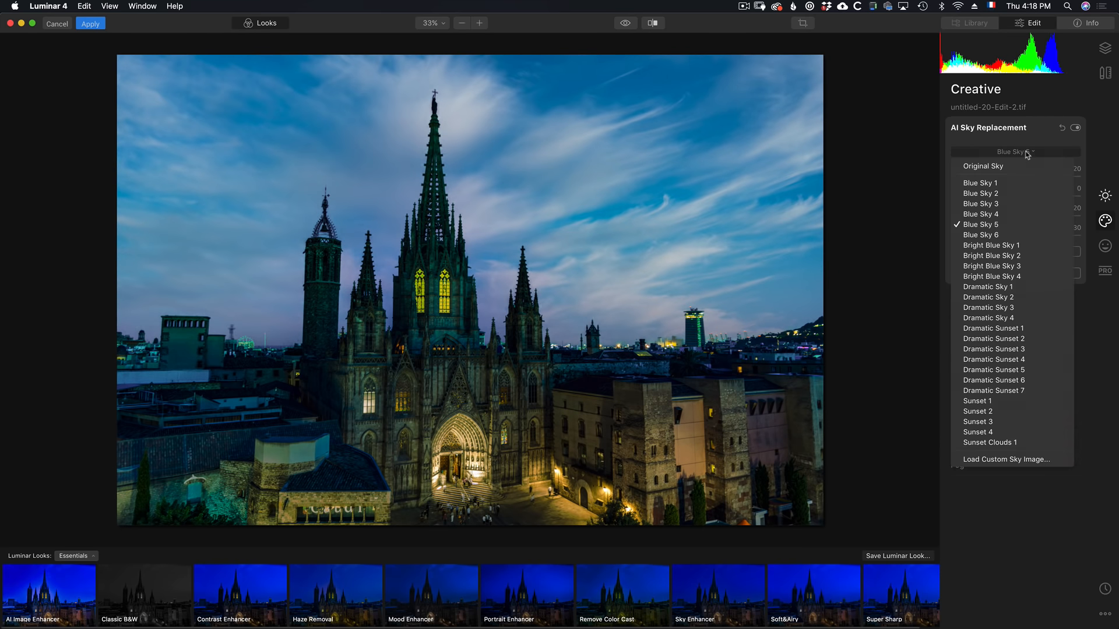
click(1017, 235)
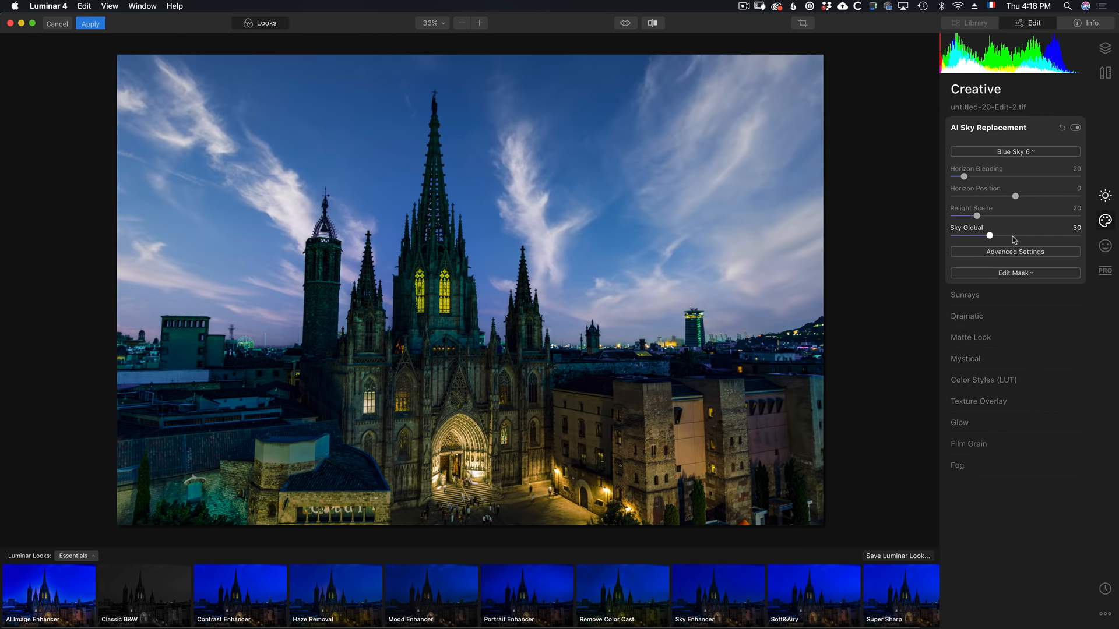
Try Dramatic Sky 1 and settle on Dramatic Sky 2 as the replacement sky.
click(1018, 153)
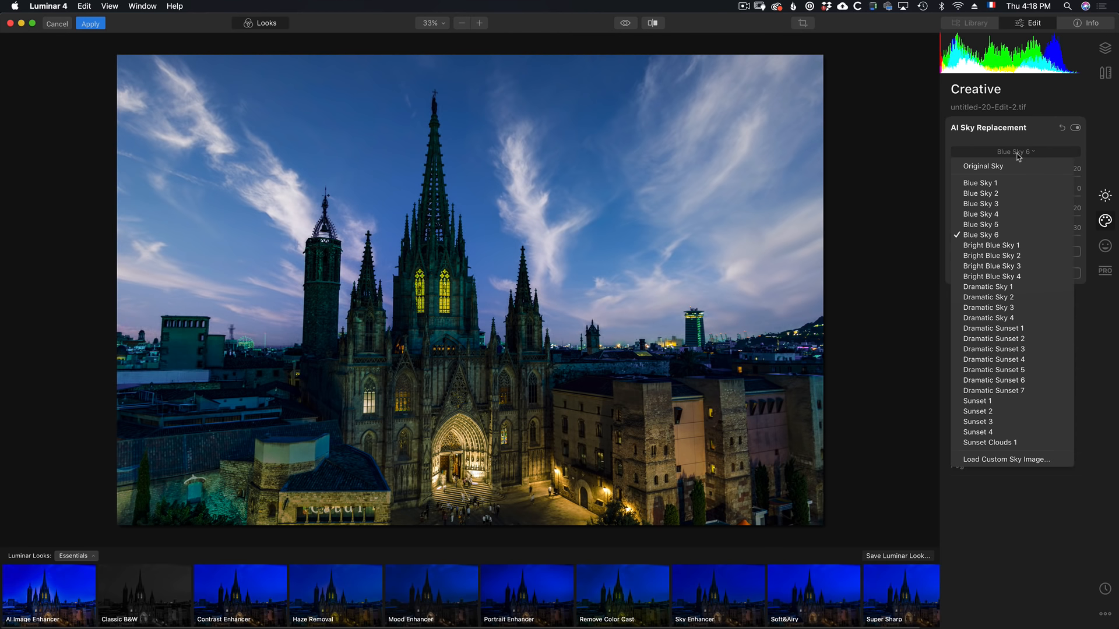
click(1022, 286)
click(1017, 151)
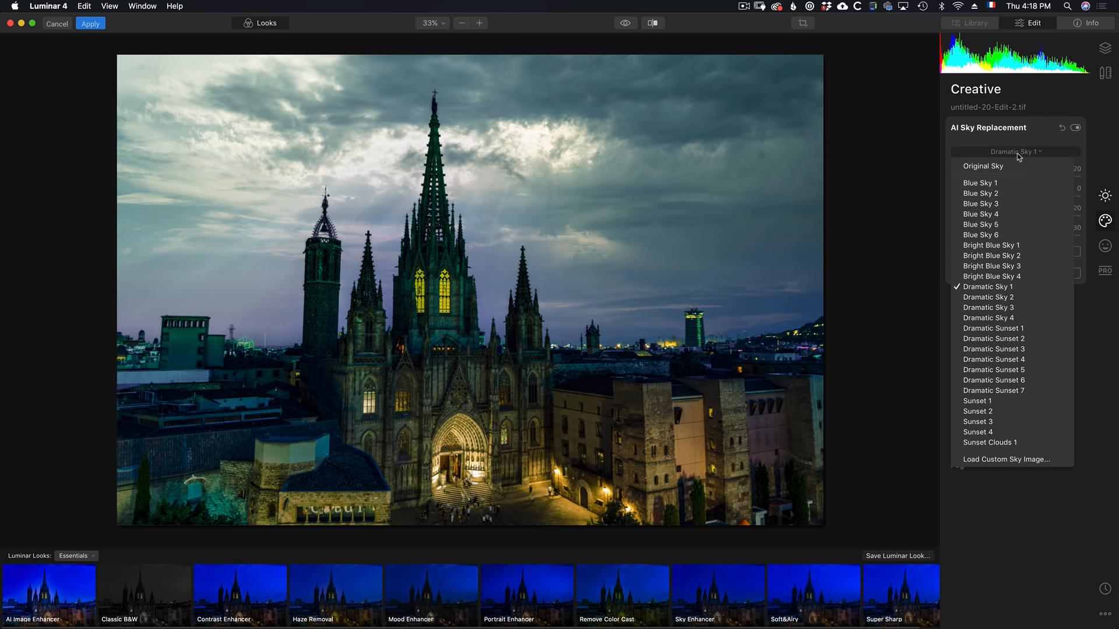
click(1023, 299)
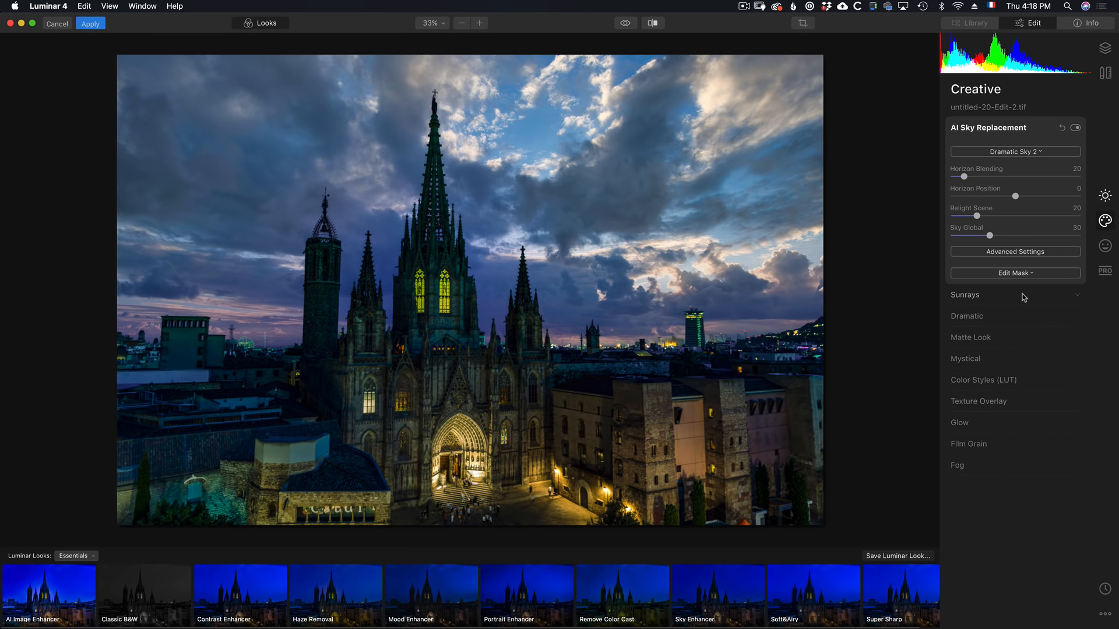
Compare the photo with and without the sky replacement, and inspect the spires' edges against the new sky at 100% zoom.
click(1075, 127)
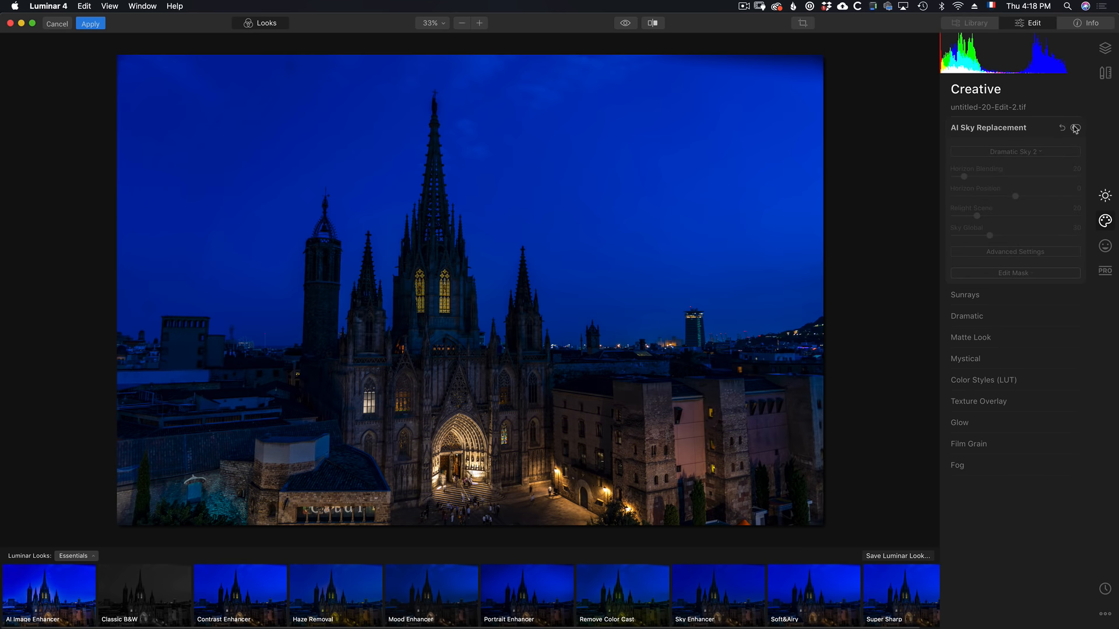
click(1075, 128)
click(1075, 127)
click(1075, 128)
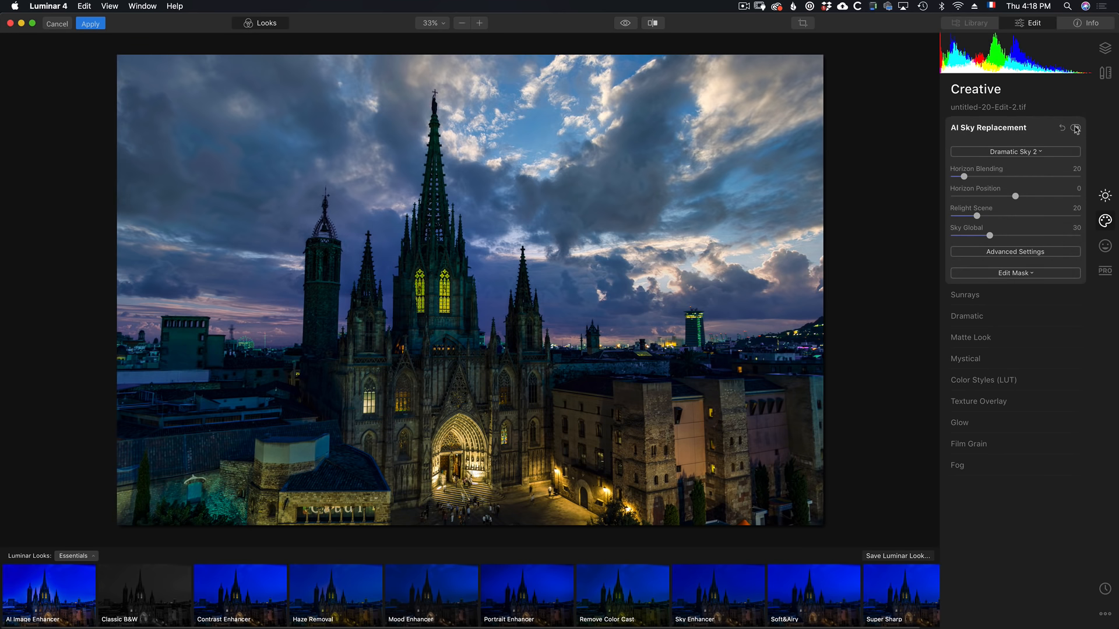
click(430, 290)
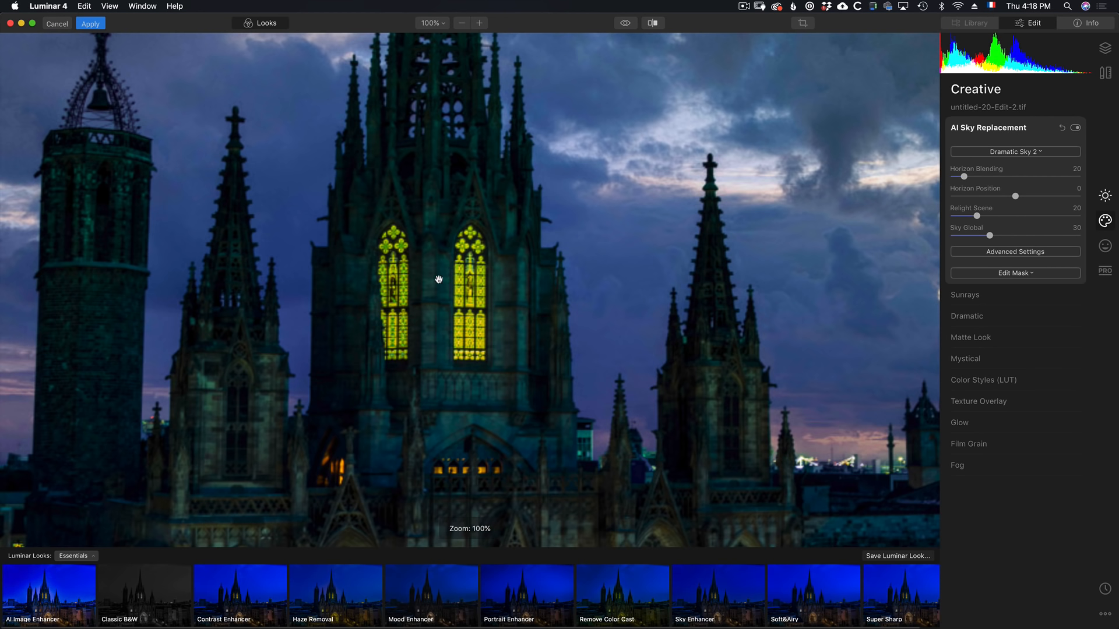
drag(762, 299, 667, 246)
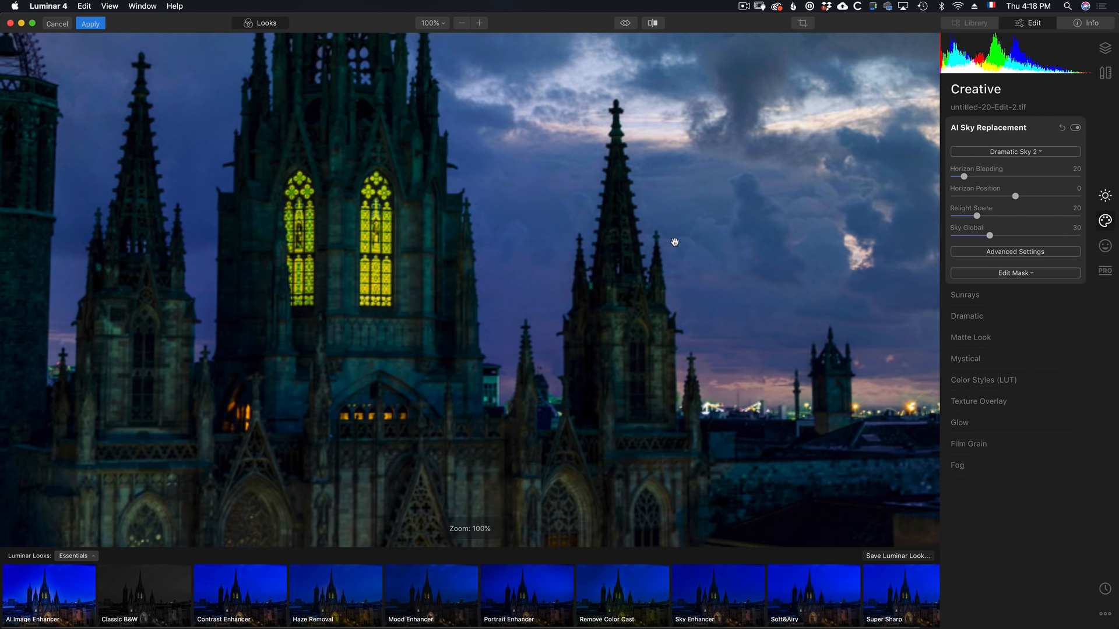
click(672, 241)
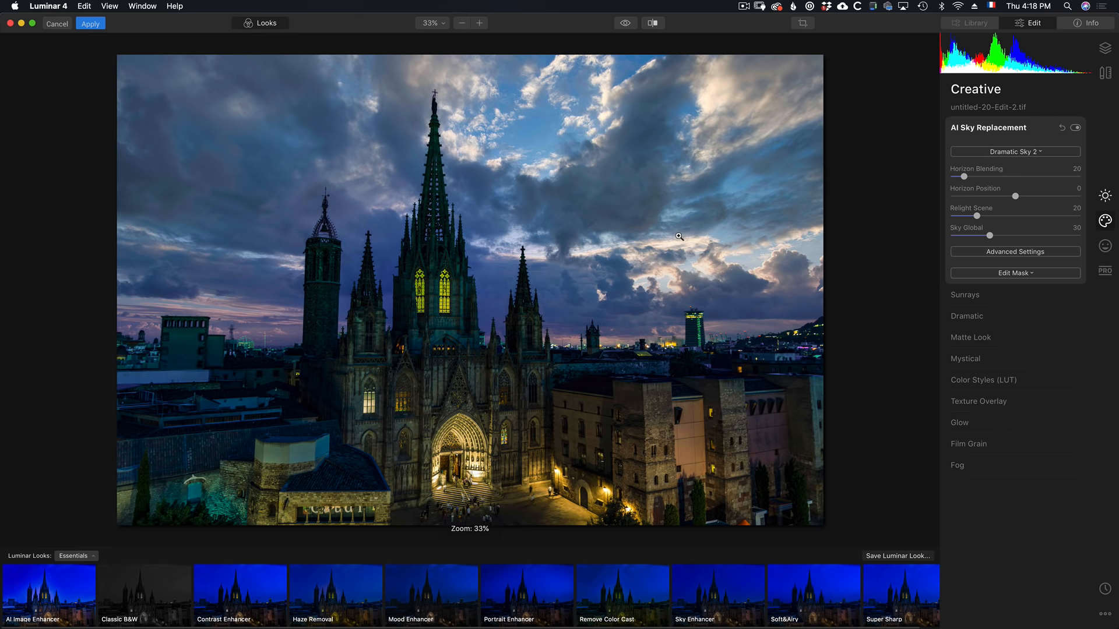
Switch to Lightroom Classic and select the edited photo of the statue and moon, barcelonna four-13-Edit.tif.
key(super+Tab)
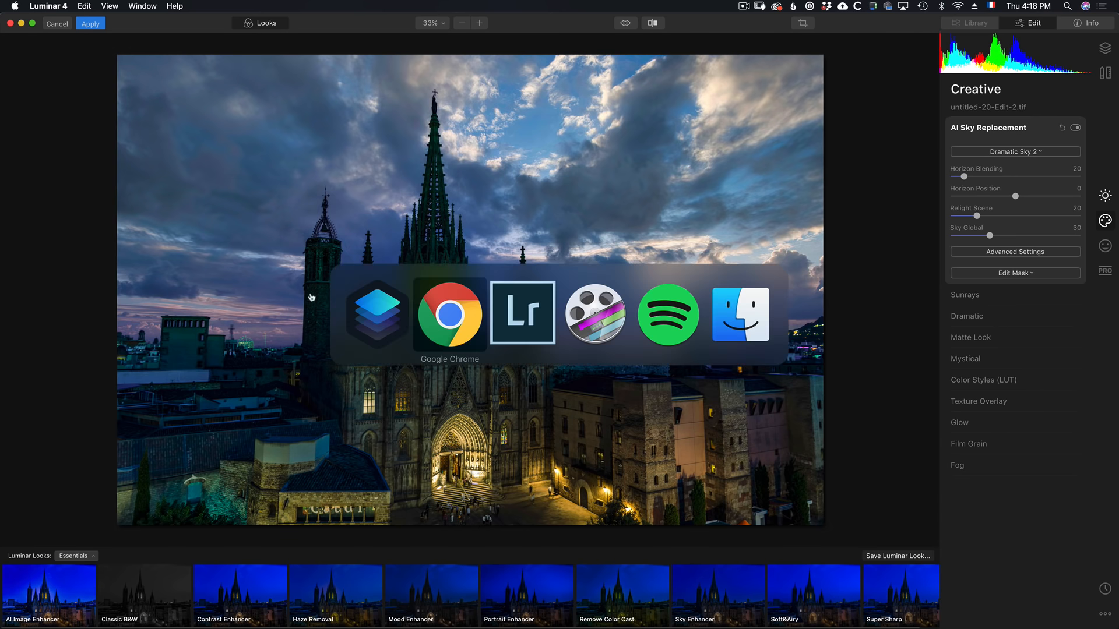
key(super+Tab)
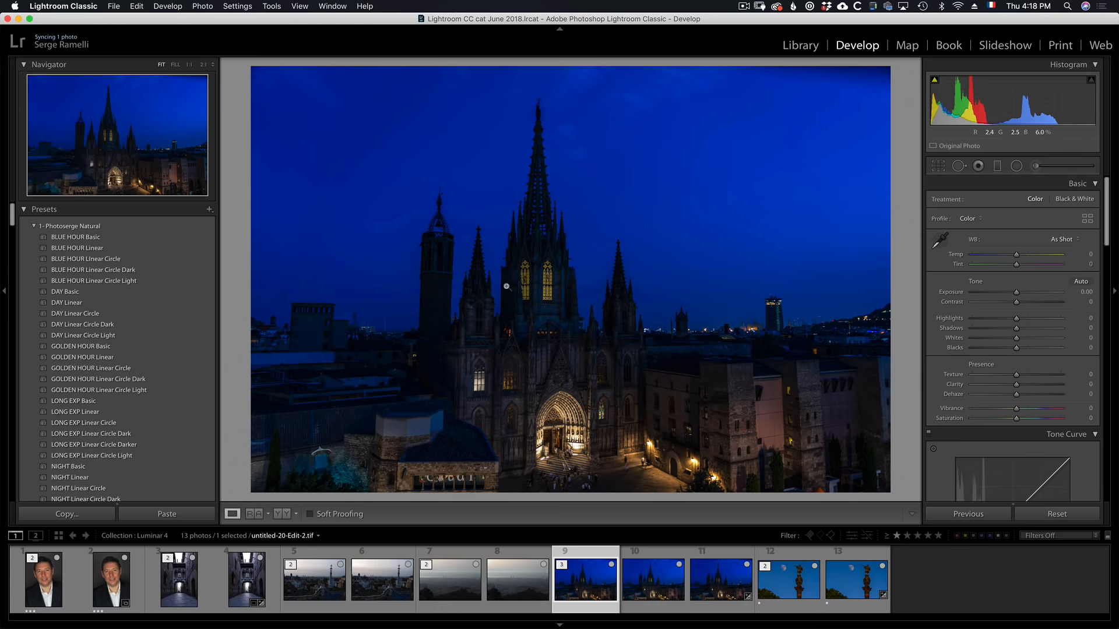
click(863, 560)
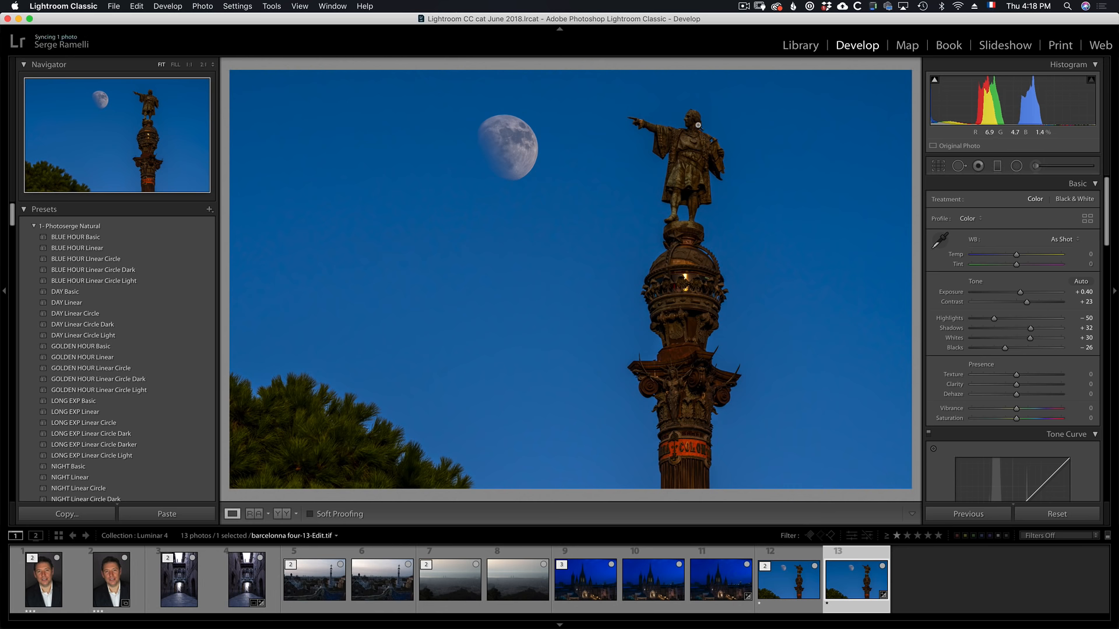
right_click(849, 553)
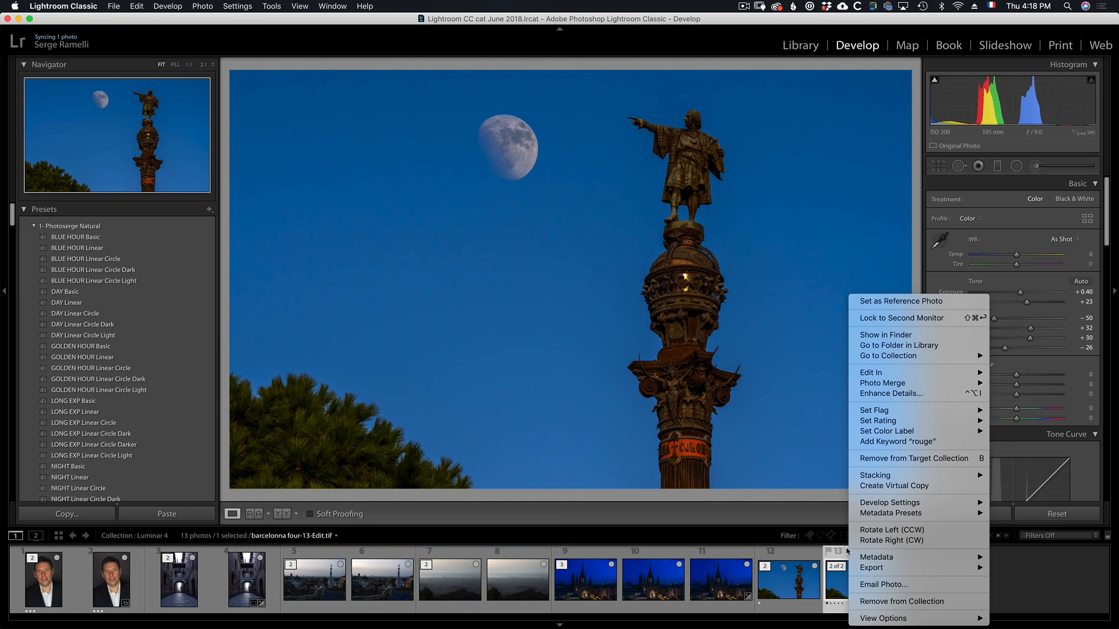
click(832, 555)
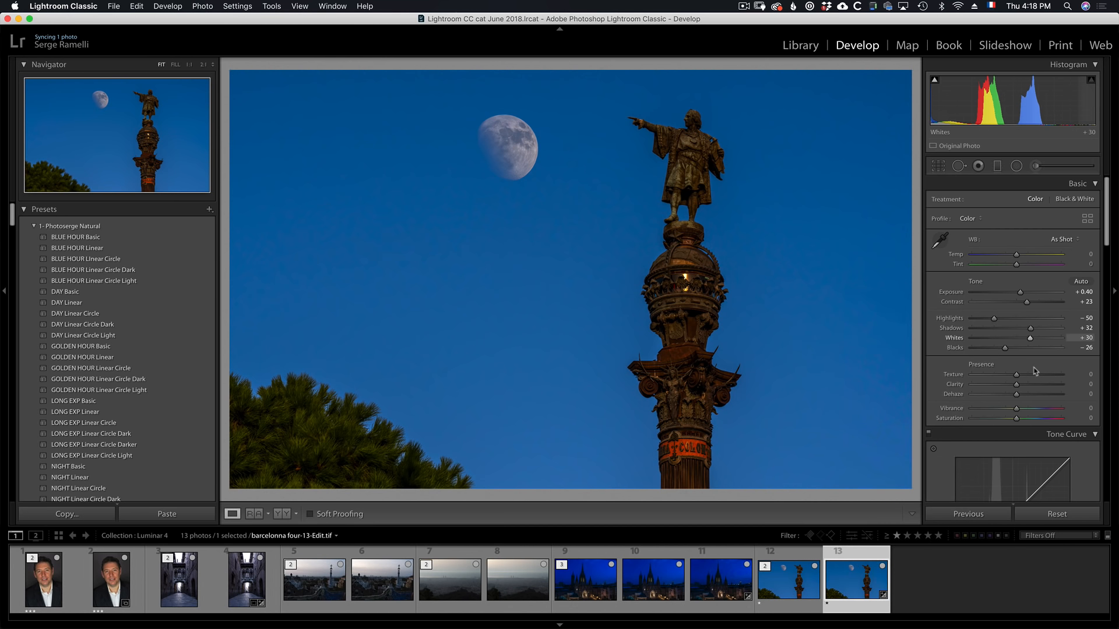
Reset the statue photo and set Highlights −100, Shadows +100, Whites +39, Blacks −19, Exposure +0.20 and Contrast +29.
click(1058, 513)
mouse_move(1016, 328)
mouse_down()
mouse_move(1064, 328)
mouse_move(972, 319)
mouse_move(1035, 339)
mouse_move(1008, 348)
mouse_up()
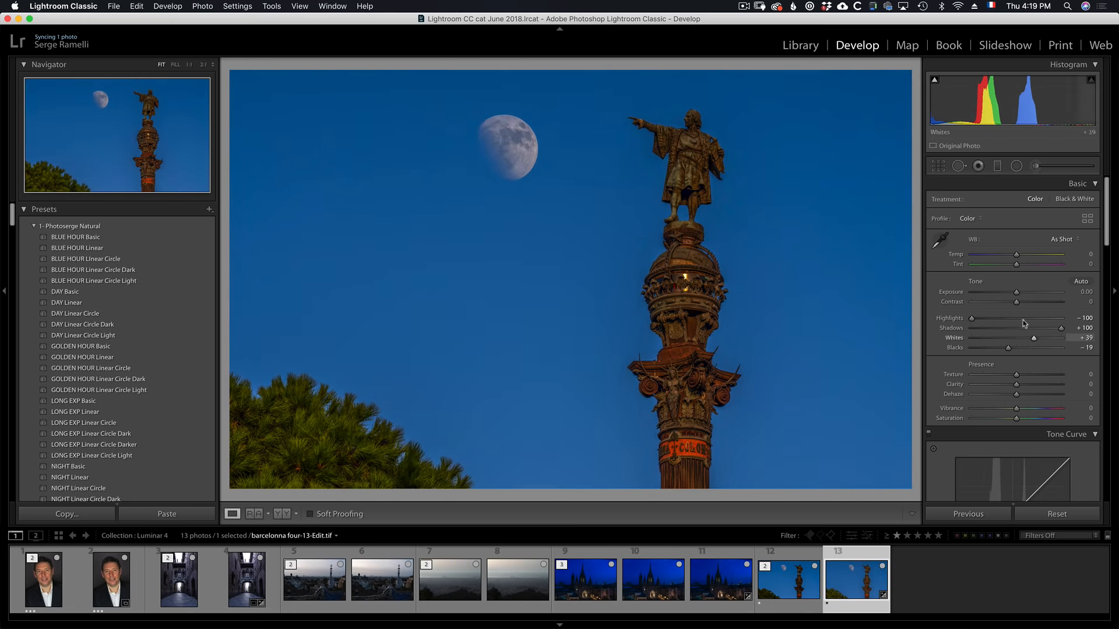
mouse_move(1016, 303)
mouse_down()
mouse_move(1029, 303)
mouse_move(1018, 294)
mouse_up()
Send the statue photo to Luminar 4 as a copy with Lightroom adjustments.
right_click(863, 557)
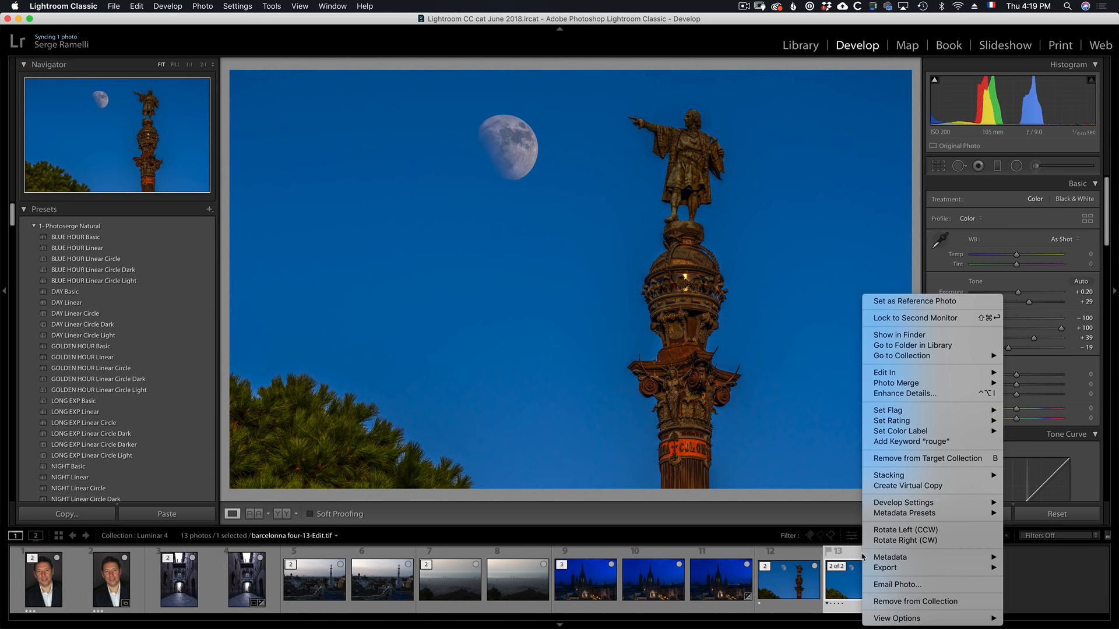
mouse_move(886, 373)
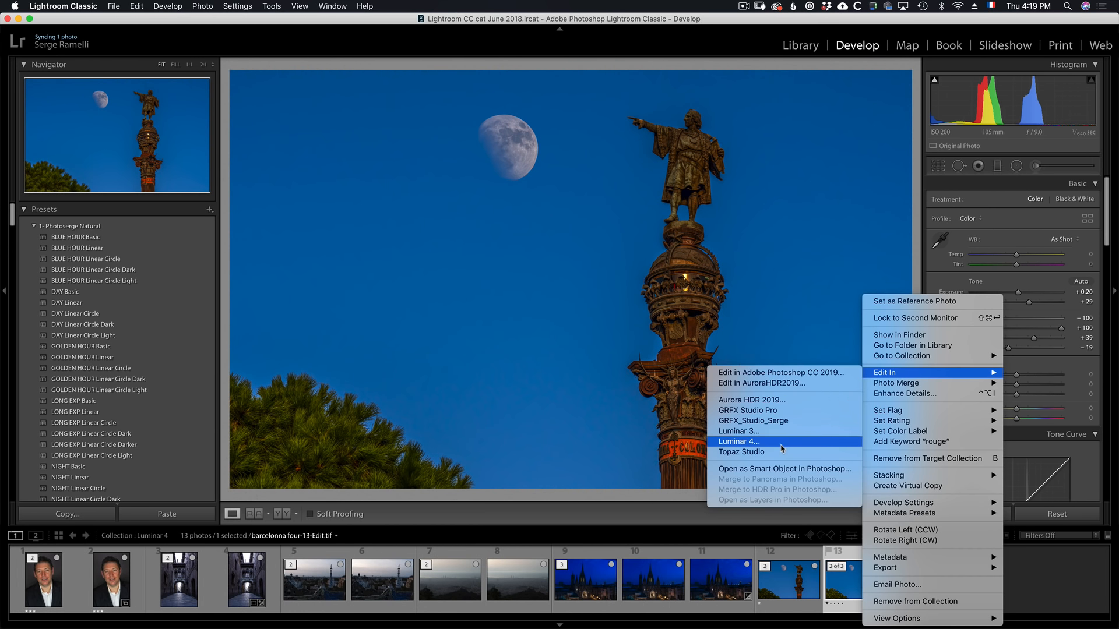
click(782, 444)
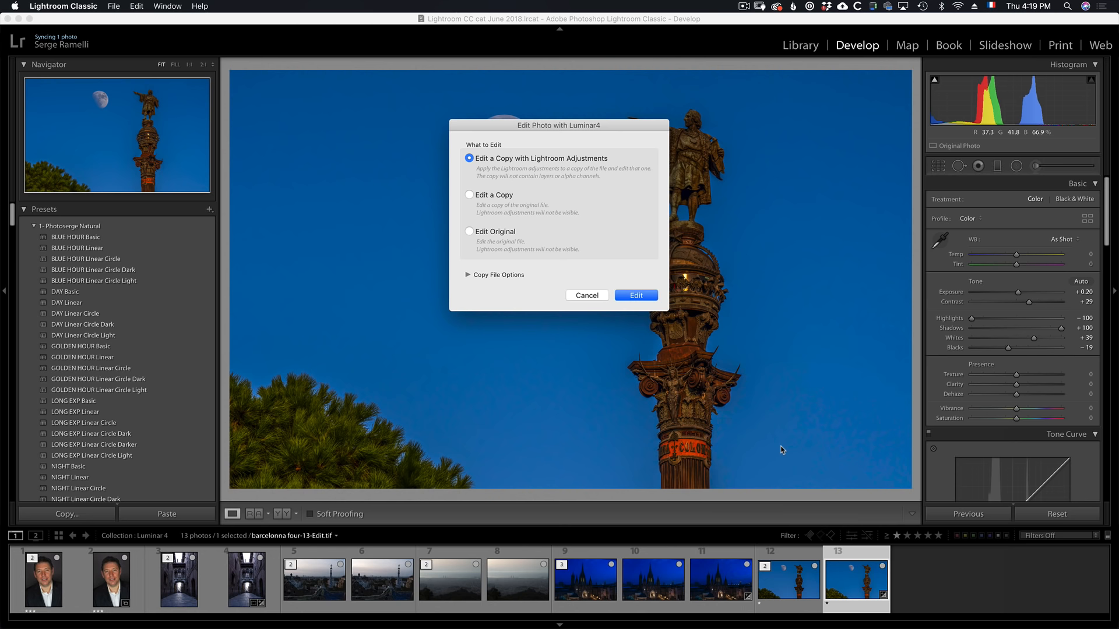
click(637, 296)
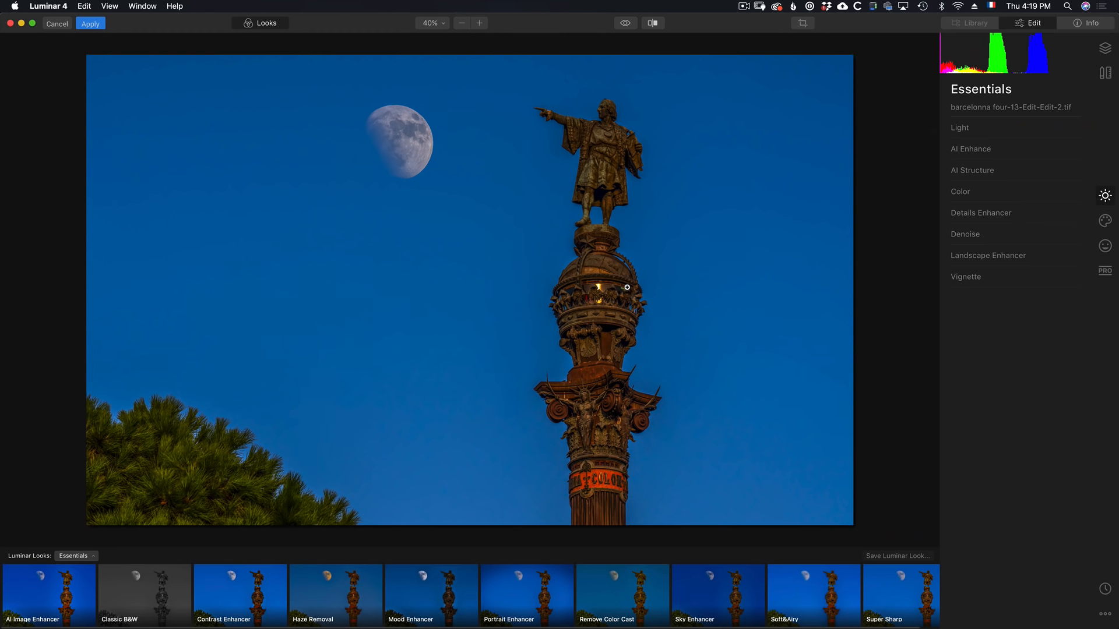
Replace the sky with Blue Sky 1 using AI Sky Replacement and inspect the tree's edges at 100% zoom.
click(1105, 220)
click(1000, 130)
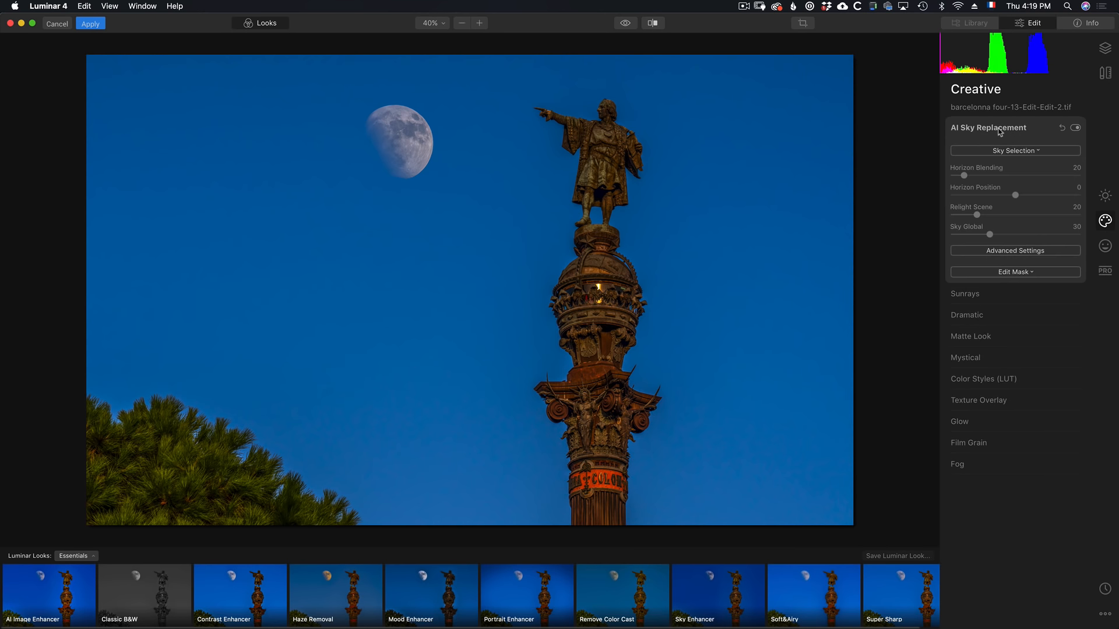
click(1007, 151)
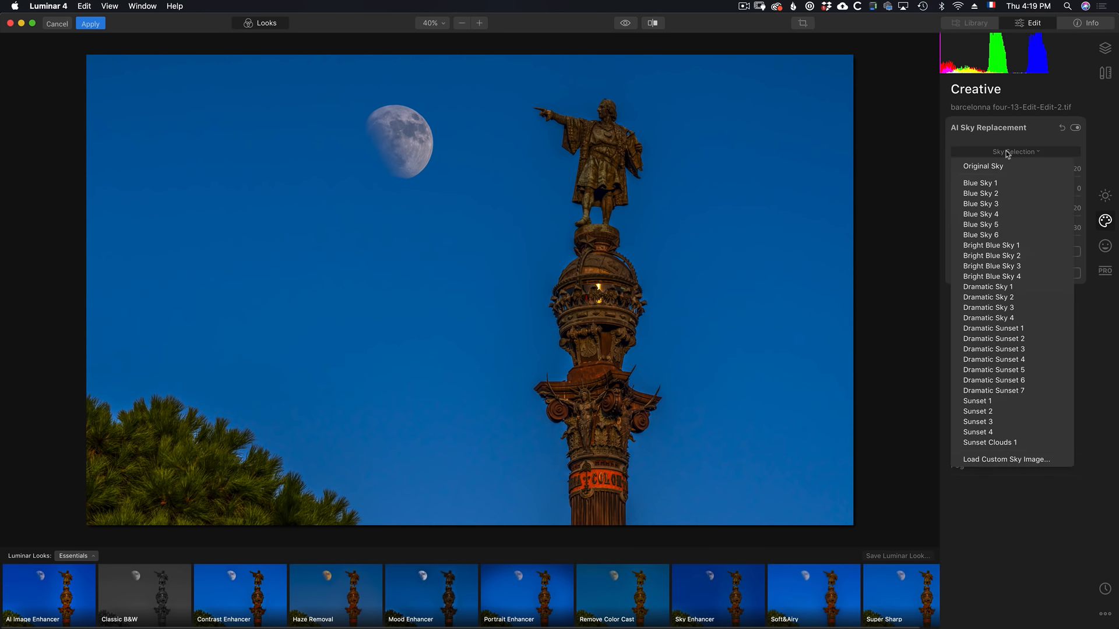
click(1008, 184)
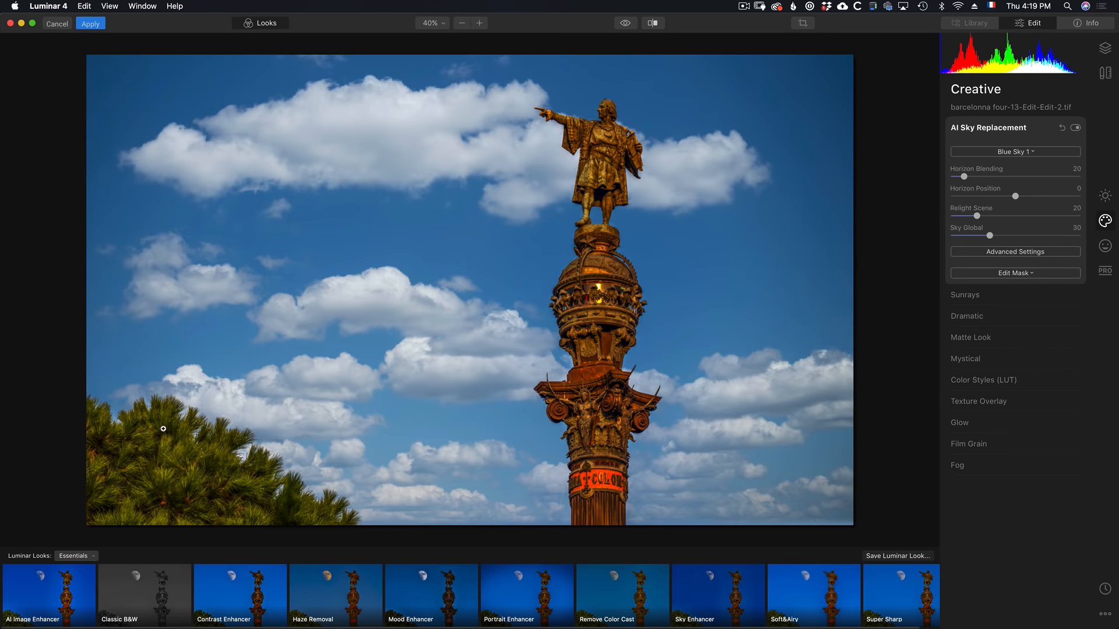
click(234, 452)
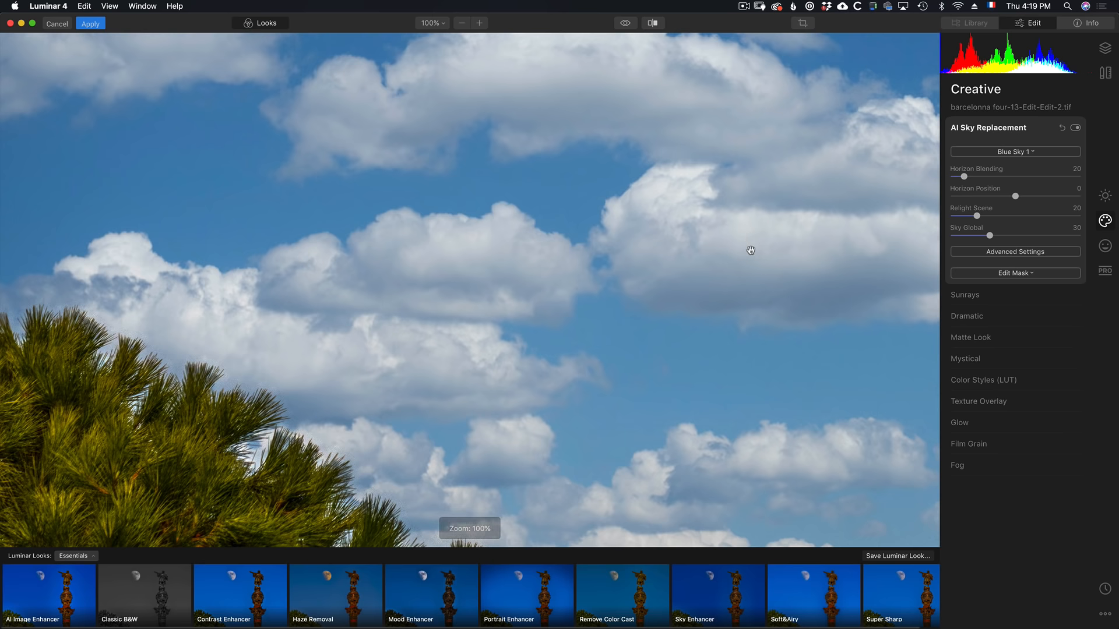
drag(288, 454, 260, 406)
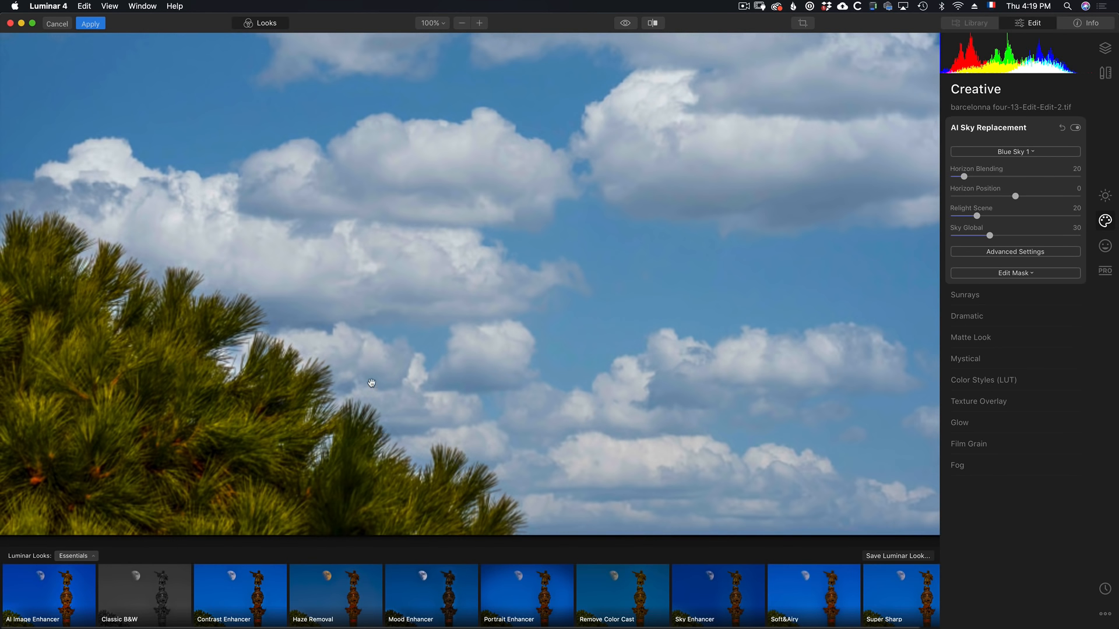
click(445, 305)
Try the replacement skies Blue Sky 2 and Blue Sky 3 on the statue photo.
click(1015, 152)
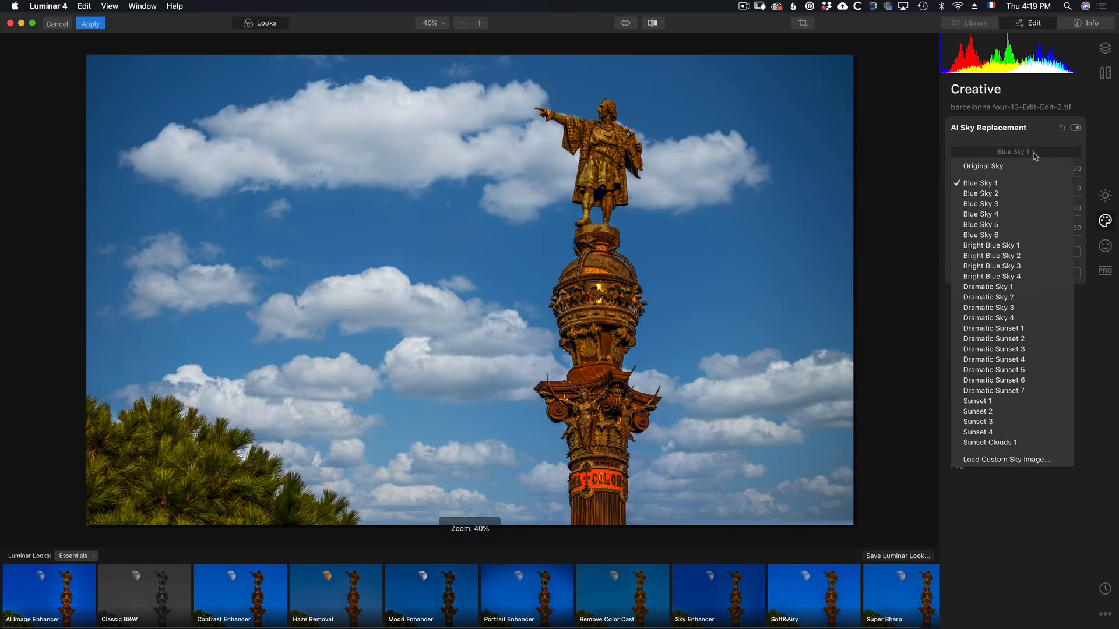
click(1018, 195)
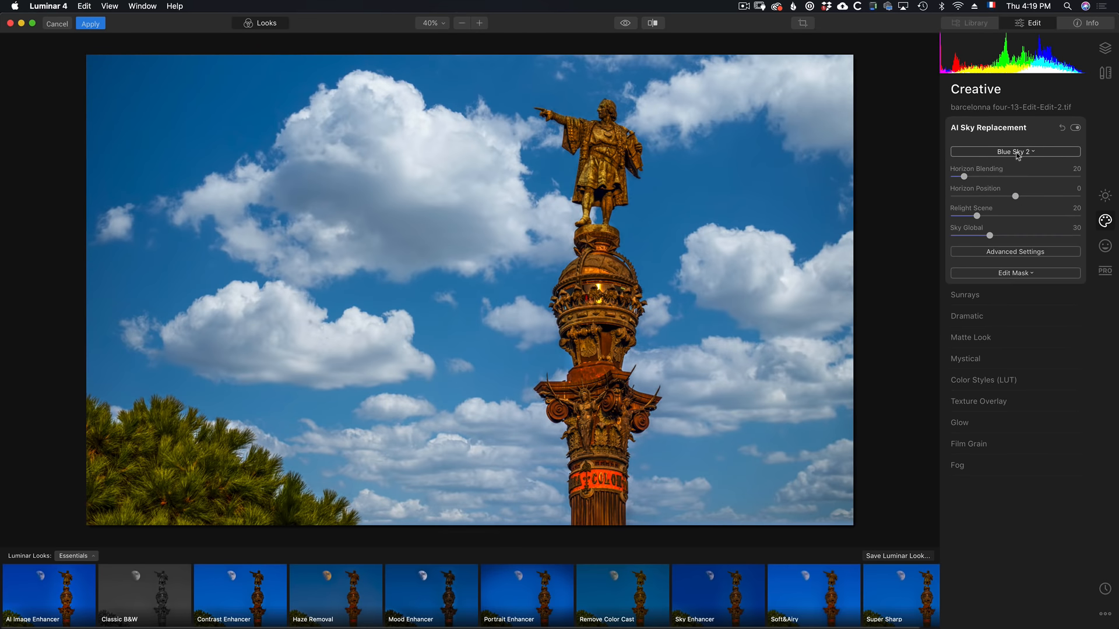
click(1017, 151)
click(1009, 204)
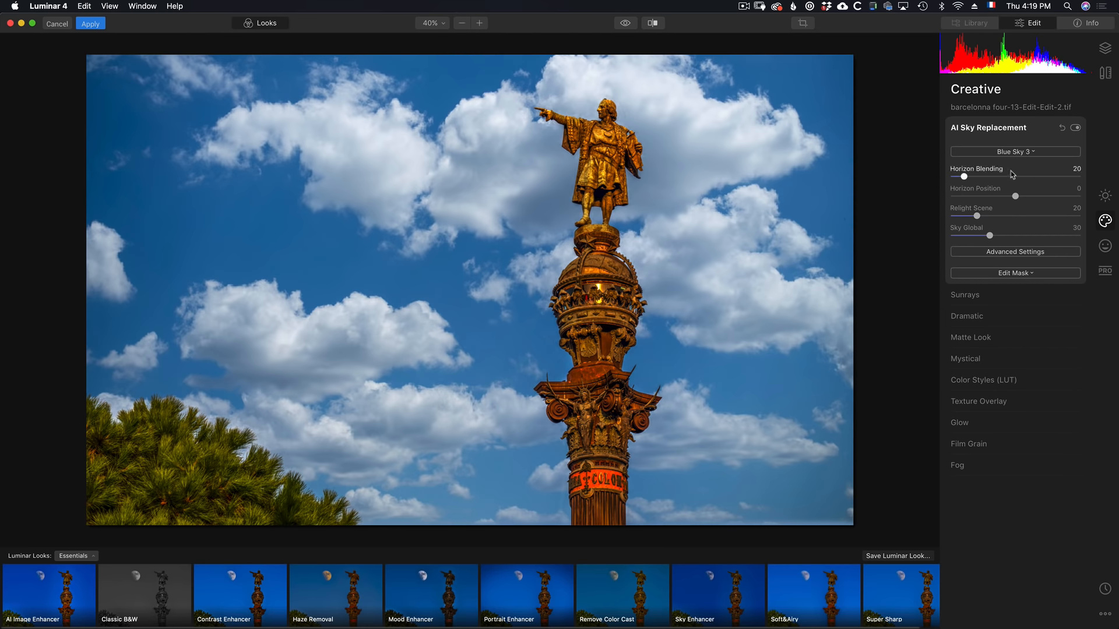
Apply Blue Sky 5 as the replacement sky, comparing it with the Original Sky before settling on it.
click(1015, 152)
click(1008, 225)
click(1021, 153)
click(1016, 168)
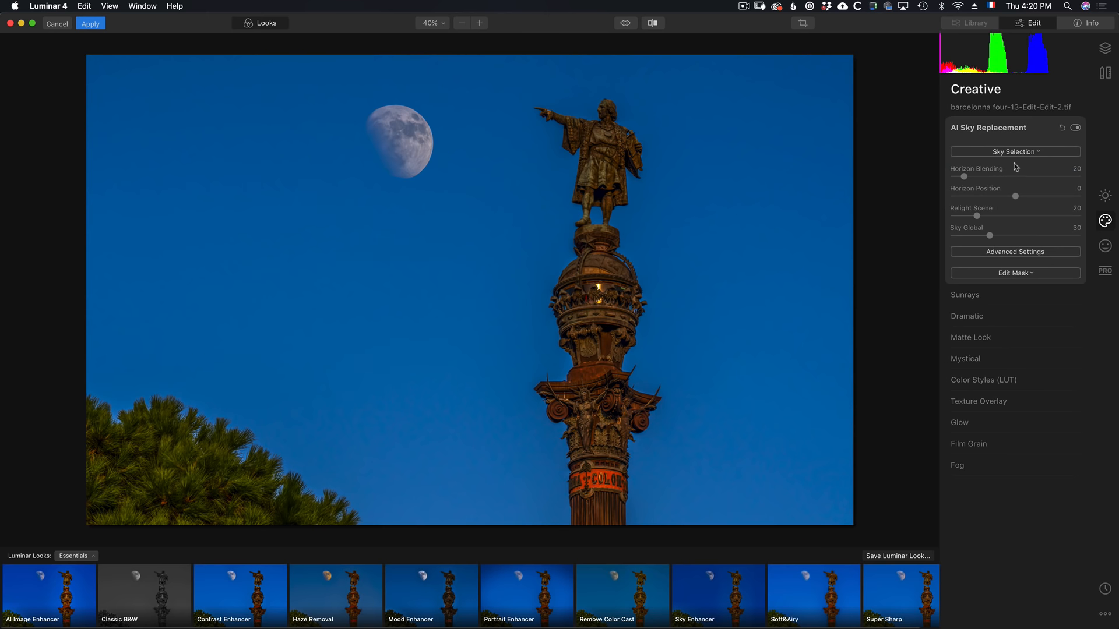
click(1015, 151)
click(1019, 221)
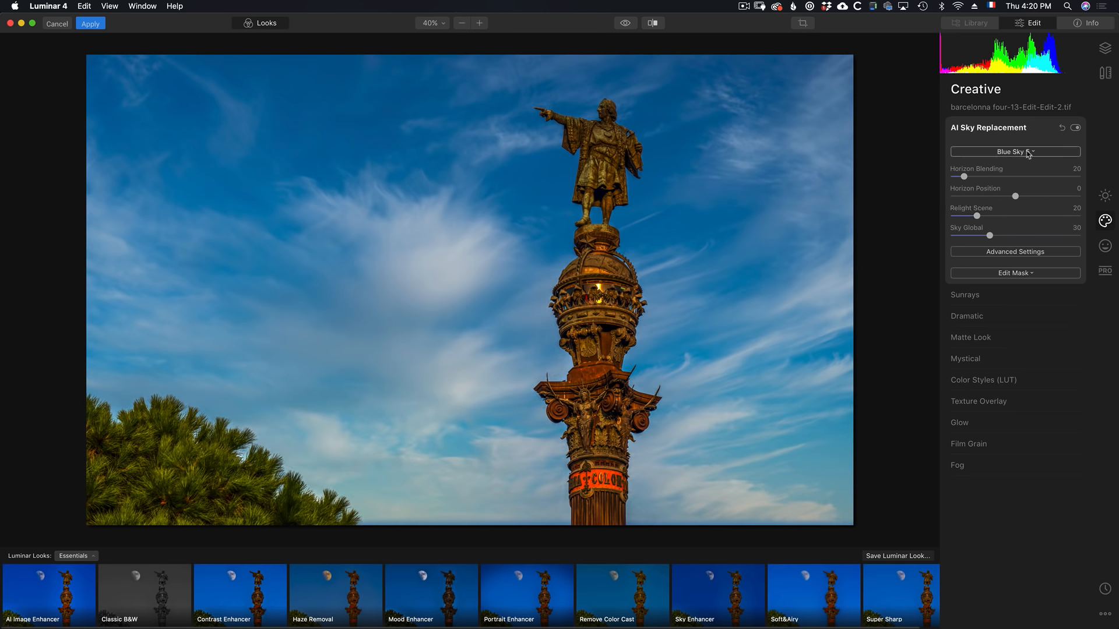
Erase the sky replacement over the moon with the mask brush at 100% opacity to bring back the original moon.
click(1027, 278)
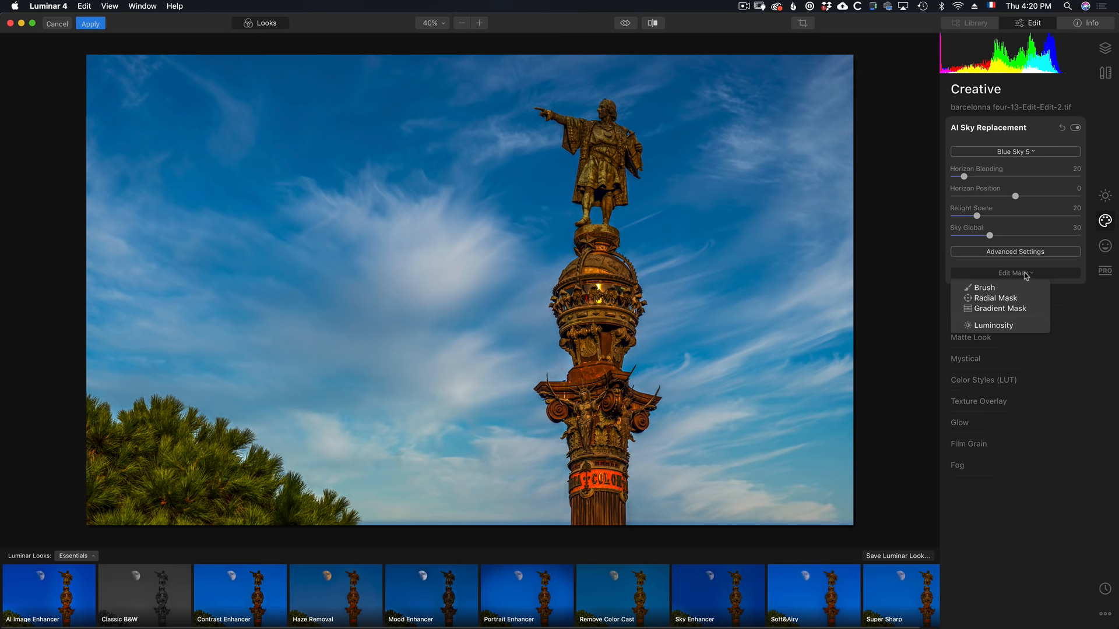
click(984, 288)
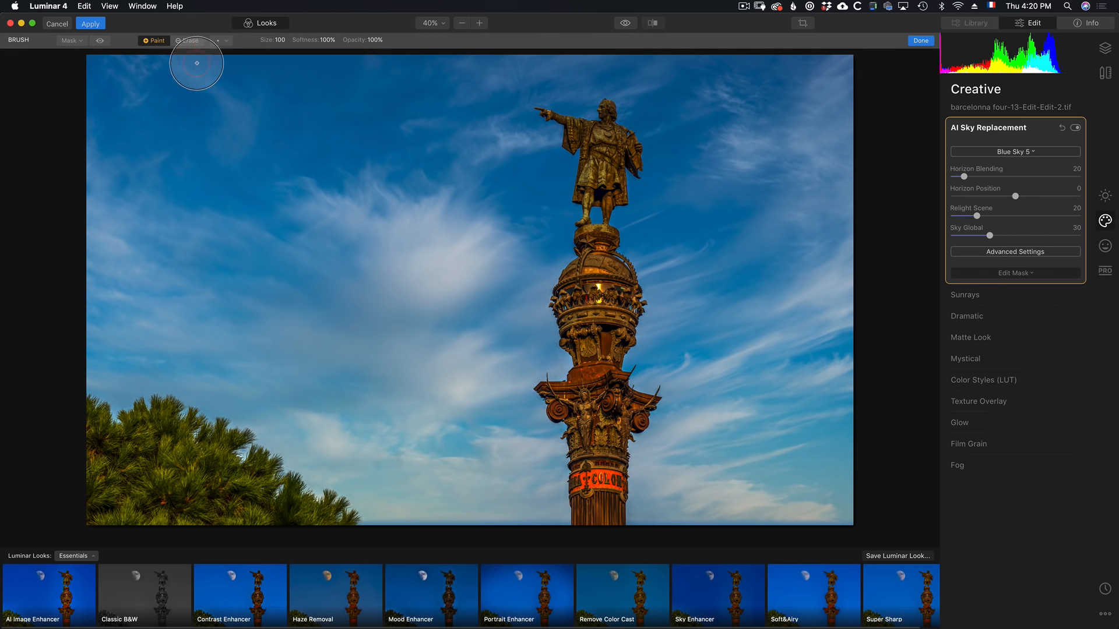
click(188, 42)
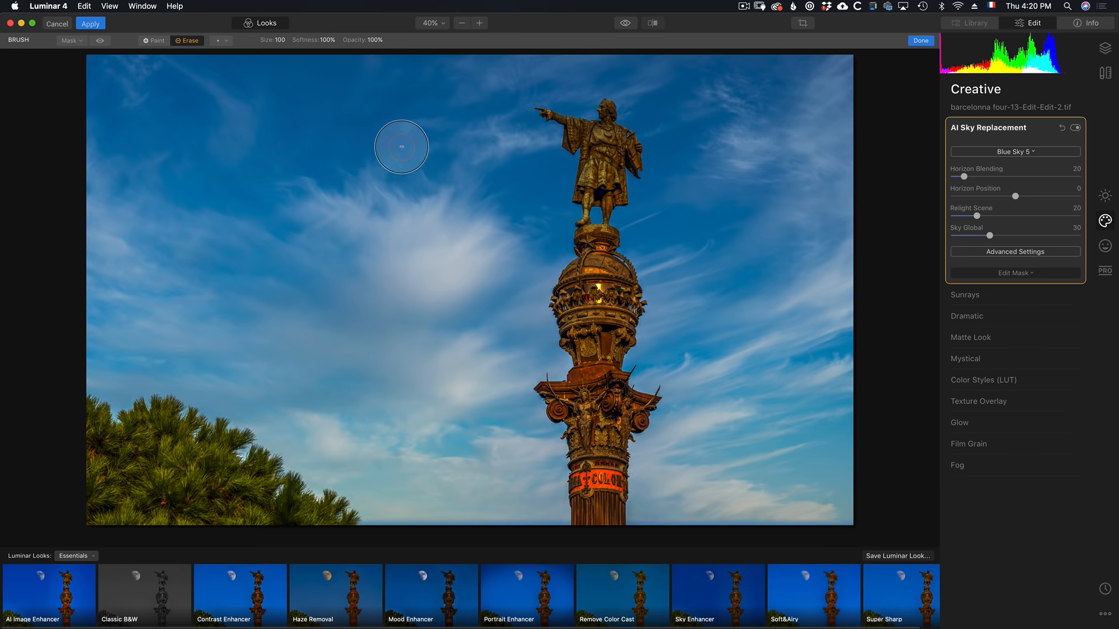
mouse_move(388, 140)
mouse_down()
mouse_move(432, 171)
mouse_move(405, 143)
mouse_move(394, 162)
mouse_move(379, 132)
mouse_move(421, 135)
mouse_move(355, 138)
mouse_move(417, 125)
mouse_move(369, 157)
mouse_move(406, 107)
mouse_move(373, 119)
mouse_up()
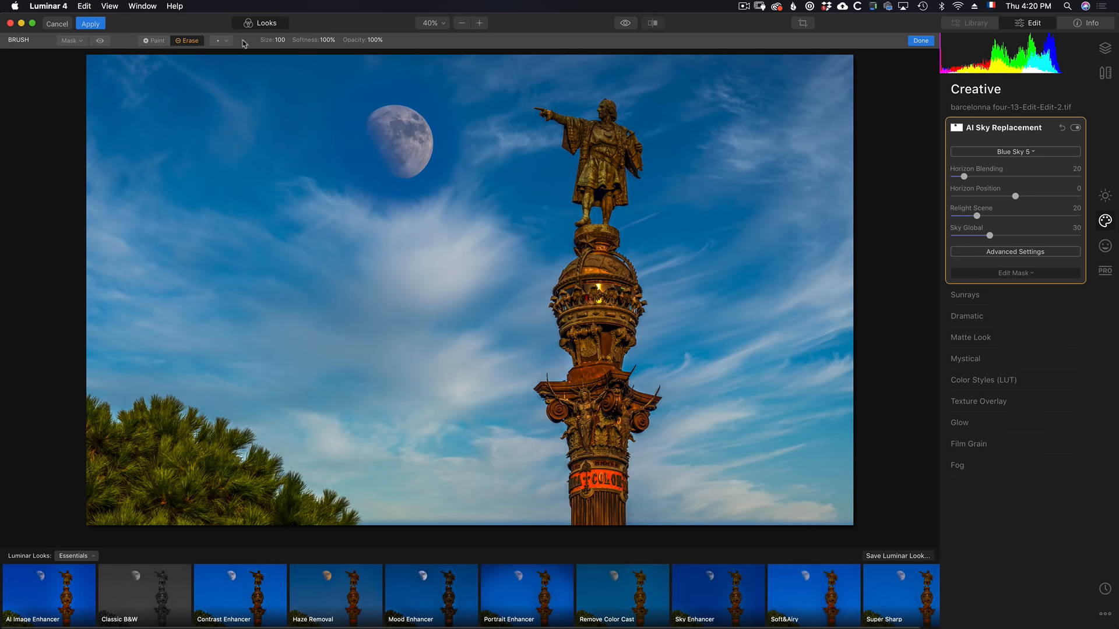
Set the mask brush to Paint at 34% opacity and blend the replacement sky back around the moon's edges.
click(152, 42)
click(380, 43)
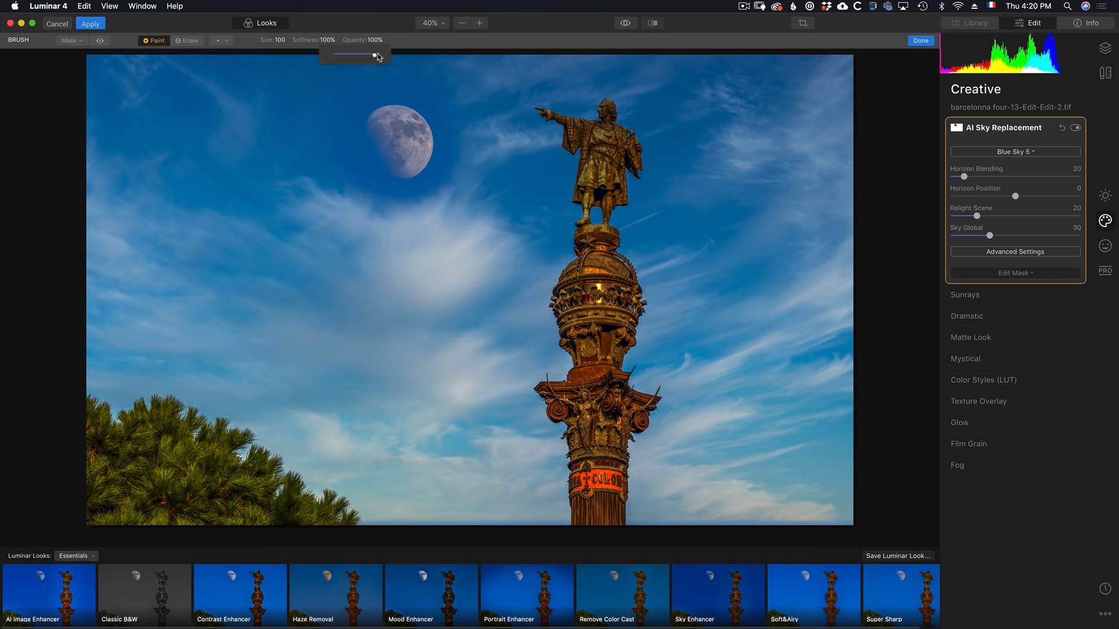
drag(376, 54, 347, 54)
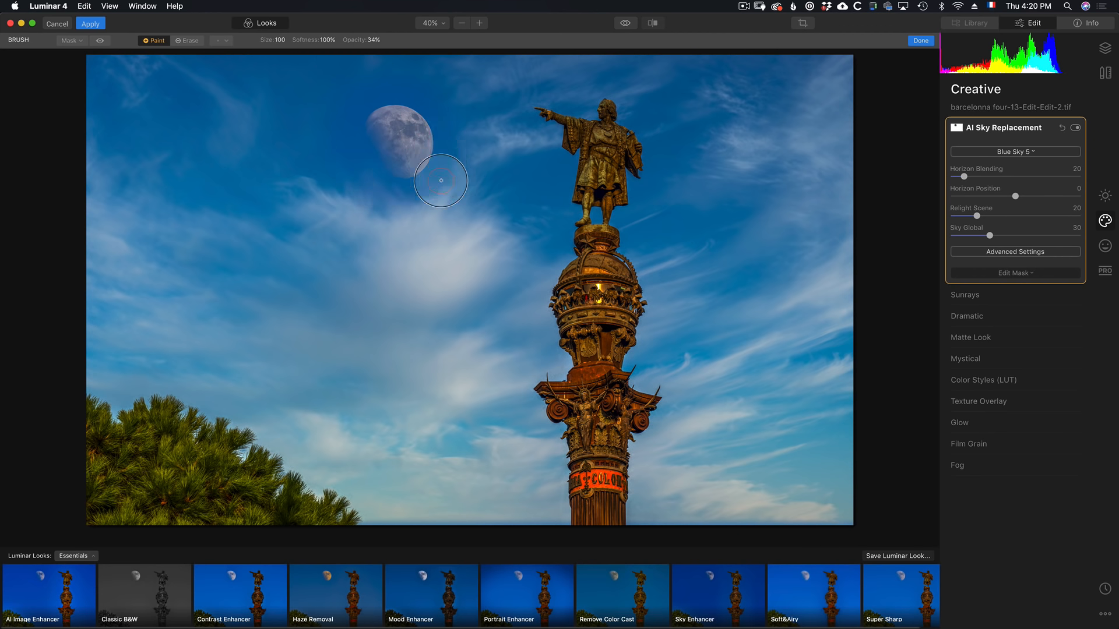
drag(432, 115, 423, 198)
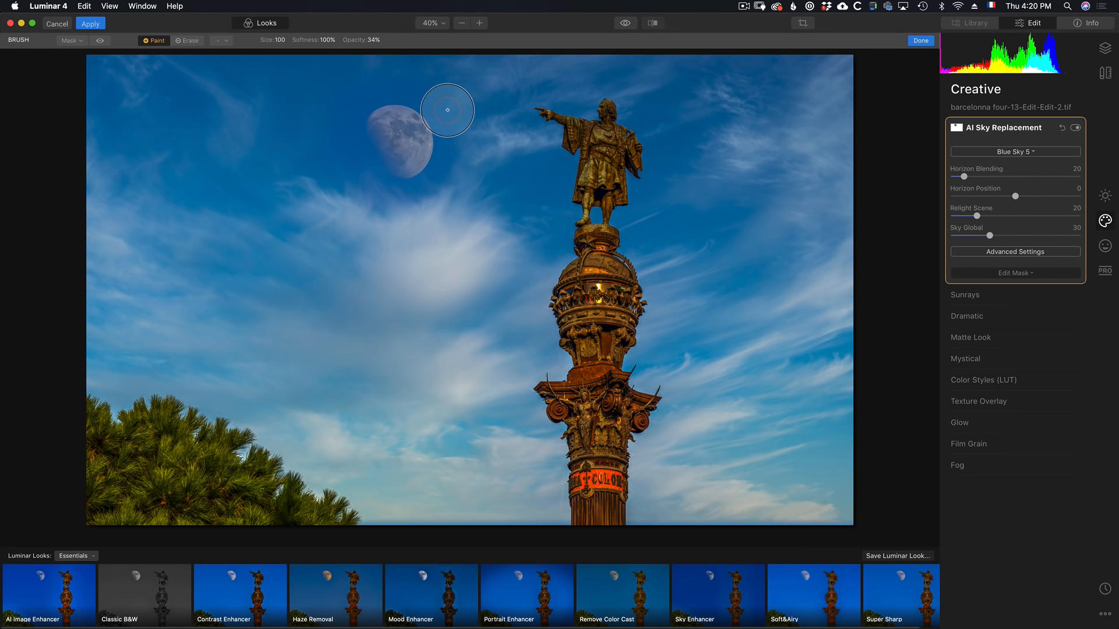
mouse_move(444, 117)
mouse_down()
mouse_move(423, 204)
mouse_move(437, 199)
mouse_up()
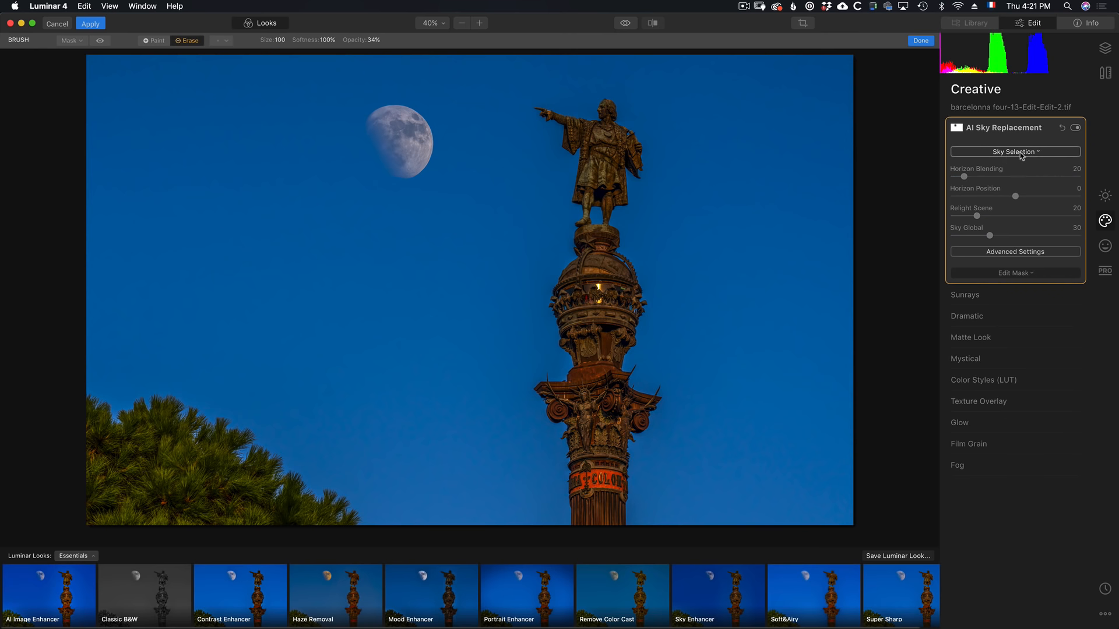
Switch the replacement sky to Sunset 1 and paint the mask at 34% opacity over the blue halo around the moon.
click(1021, 152)
click(1005, 406)
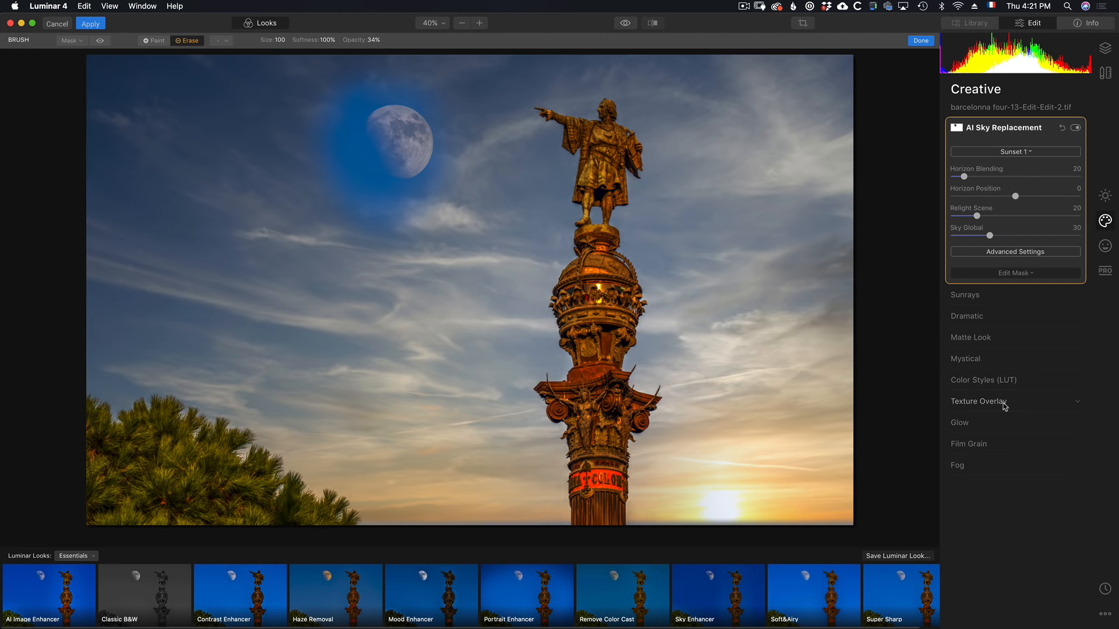
click(154, 40)
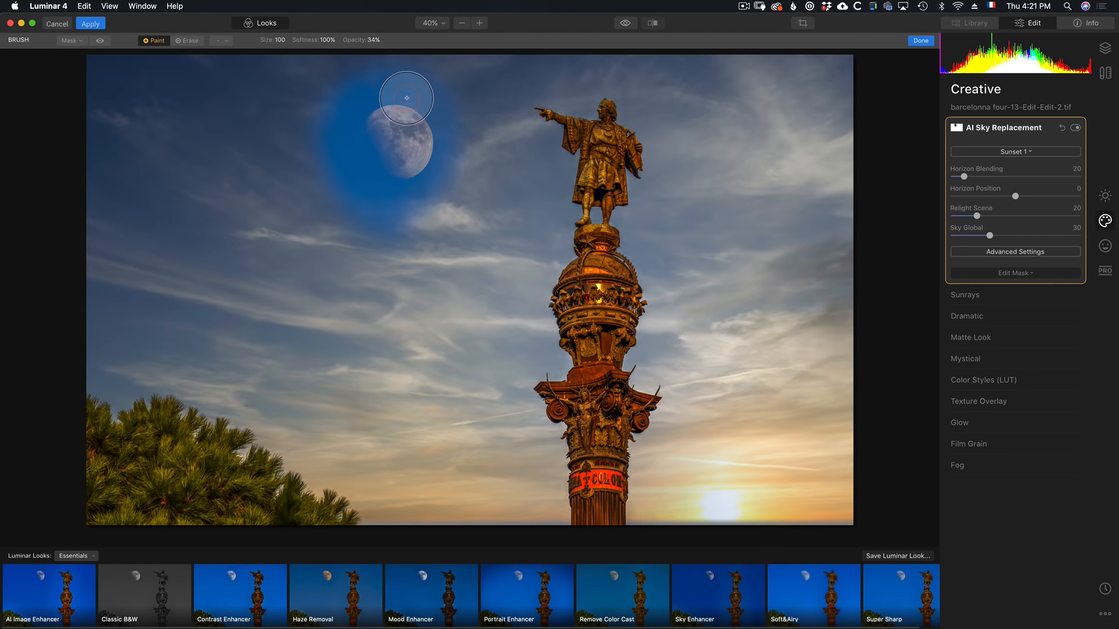
mouse_move(406, 98)
mouse_down()
mouse_move(360, 207)
mouse_move(416, 103)
mouse_move(415, 205)
mouse_move(382, 141)
mouse_move(418, 107)
mouse_move(421, 139)
mouse_move(363, 107)
mouse_up()
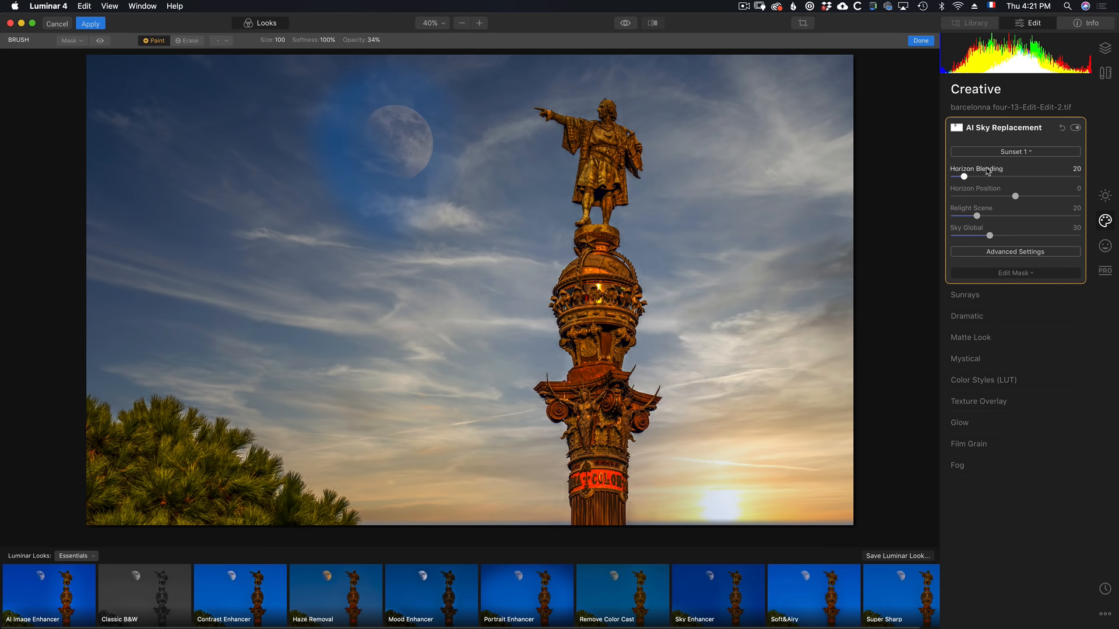
Try Blue Sky 2 behind the masked moon and settle on Blue Sky 4 as the replacement sky.
click(1008, 151)
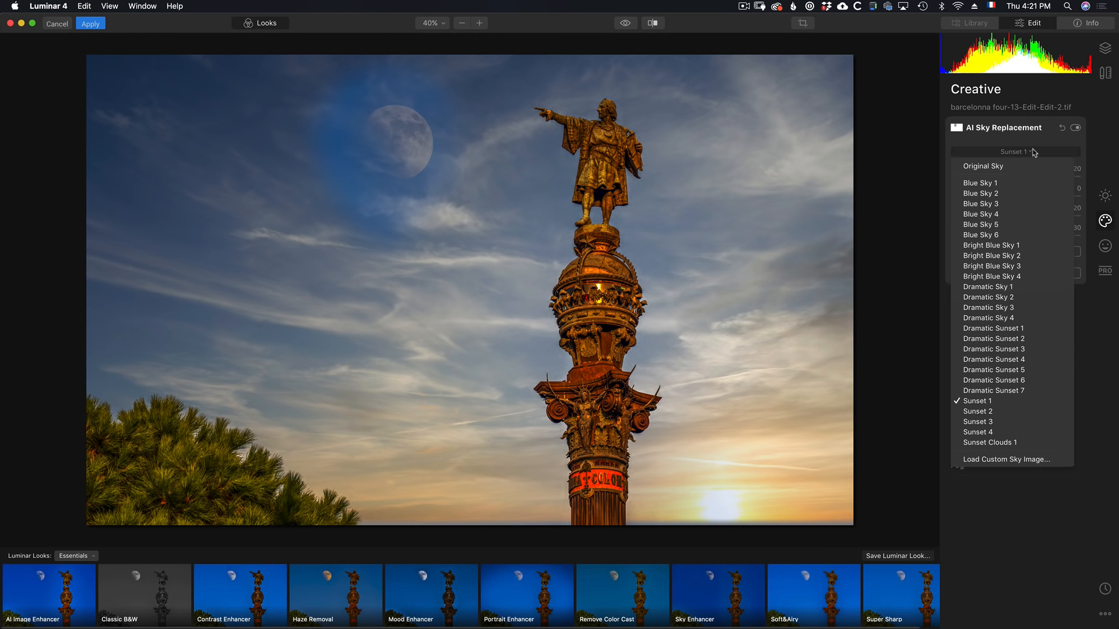
click(1020, 194)
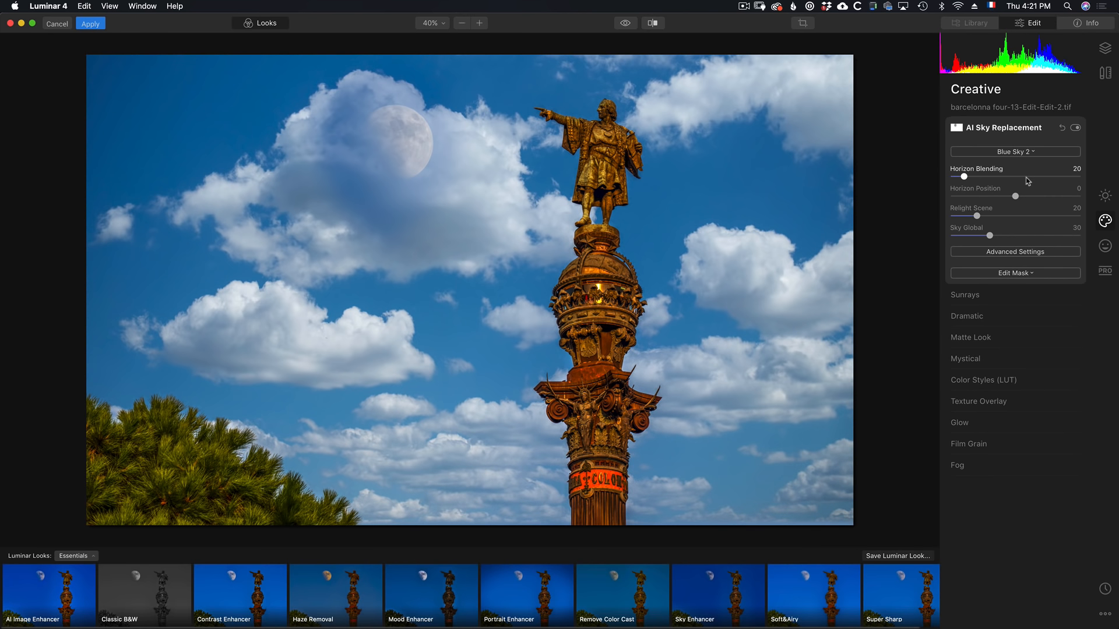
click(1015, 152)
click(1011, 216)
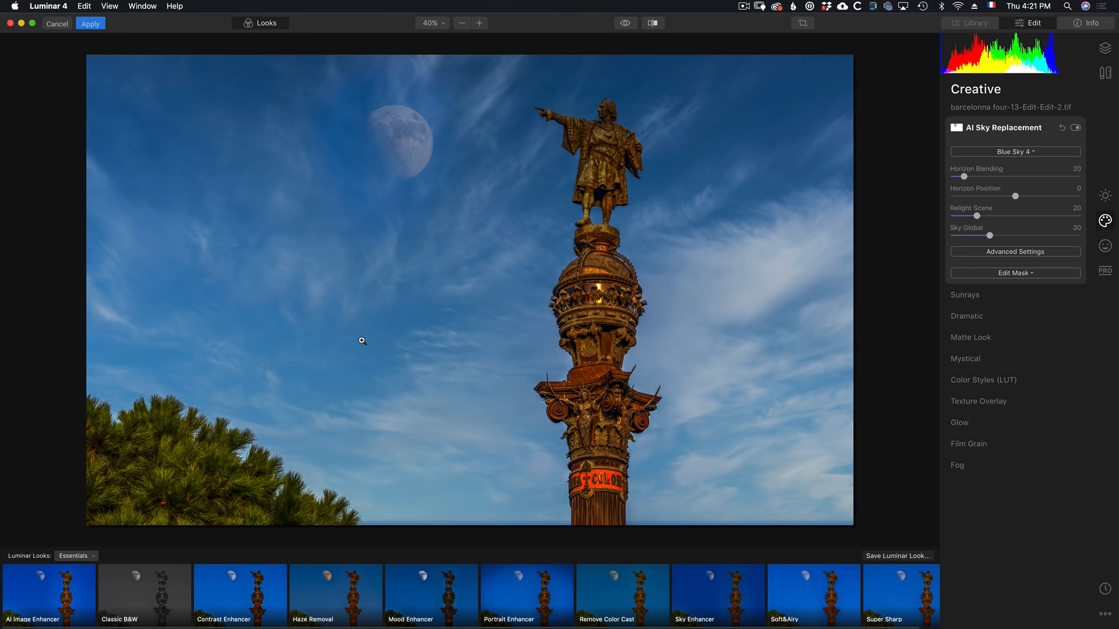
Switch to Lightroom Classic, select Barcelona two-154.ARW, and lower its Highlights while raising Shadows and Whites.
key(super+Tab)
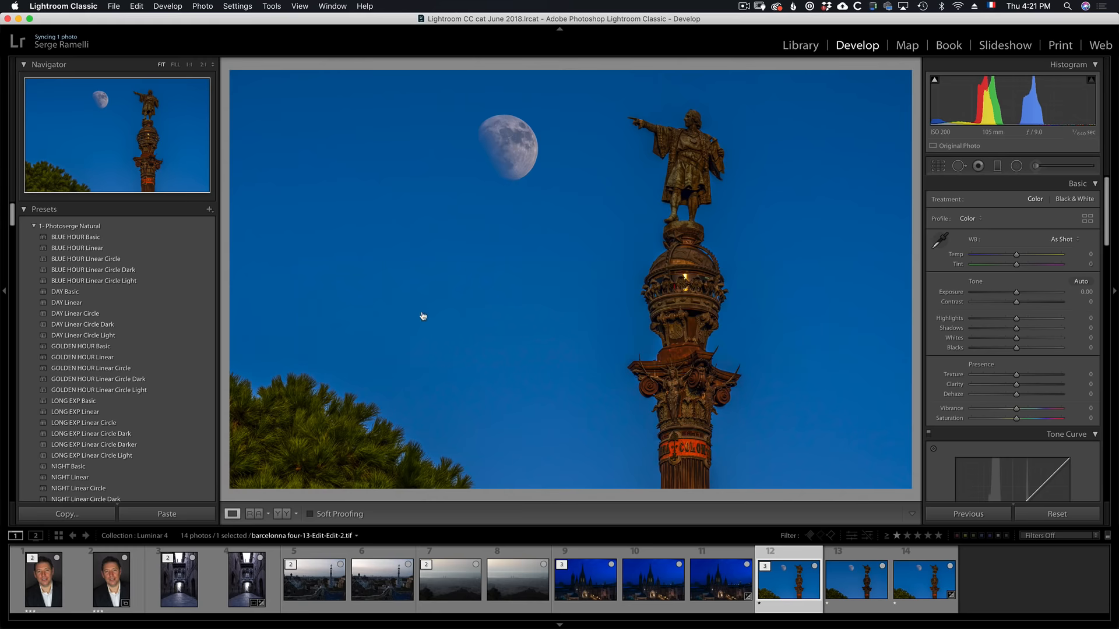
click(393, 558)
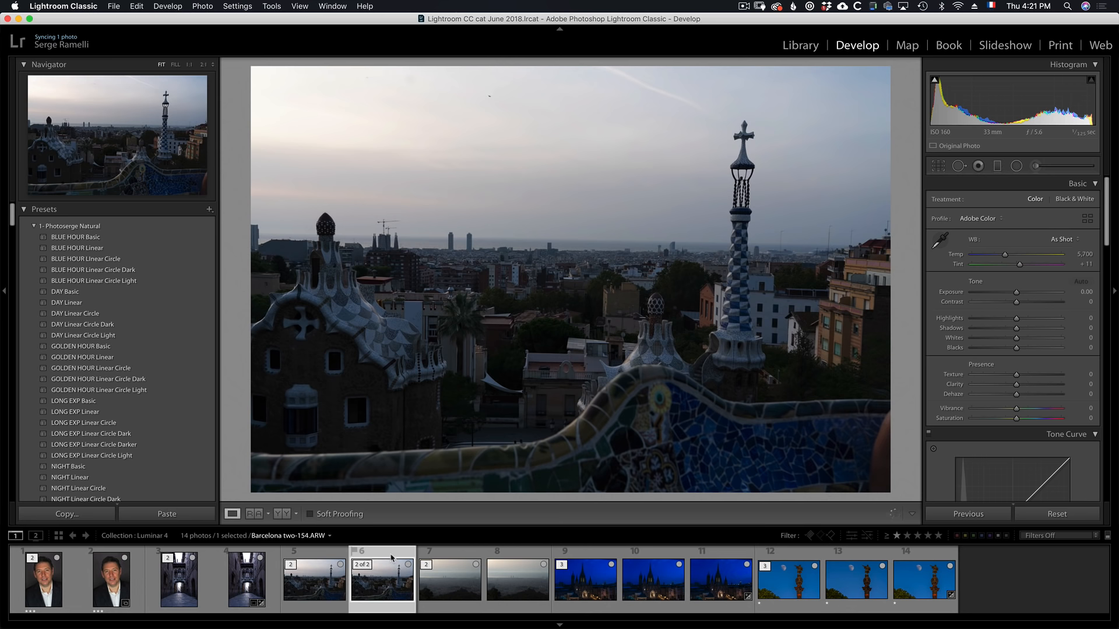
click(1034, 328)
click(1002, 318)
click(1033, 338)
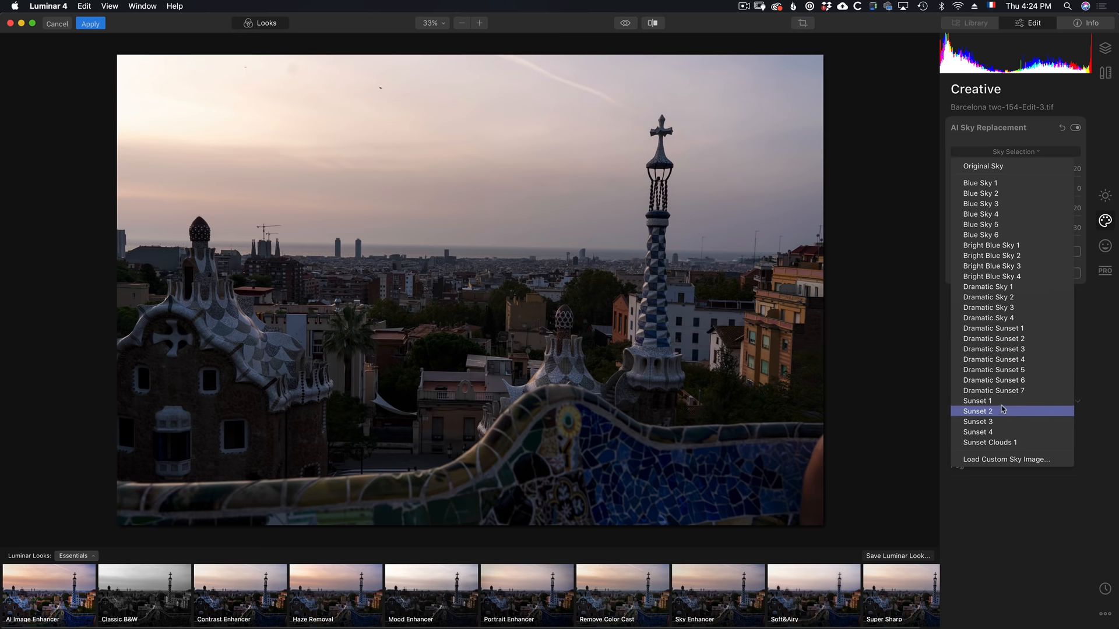
Replace the sky of the Barcelona city view with Sunset 1 in Luminar 4.
click(1003, 402)
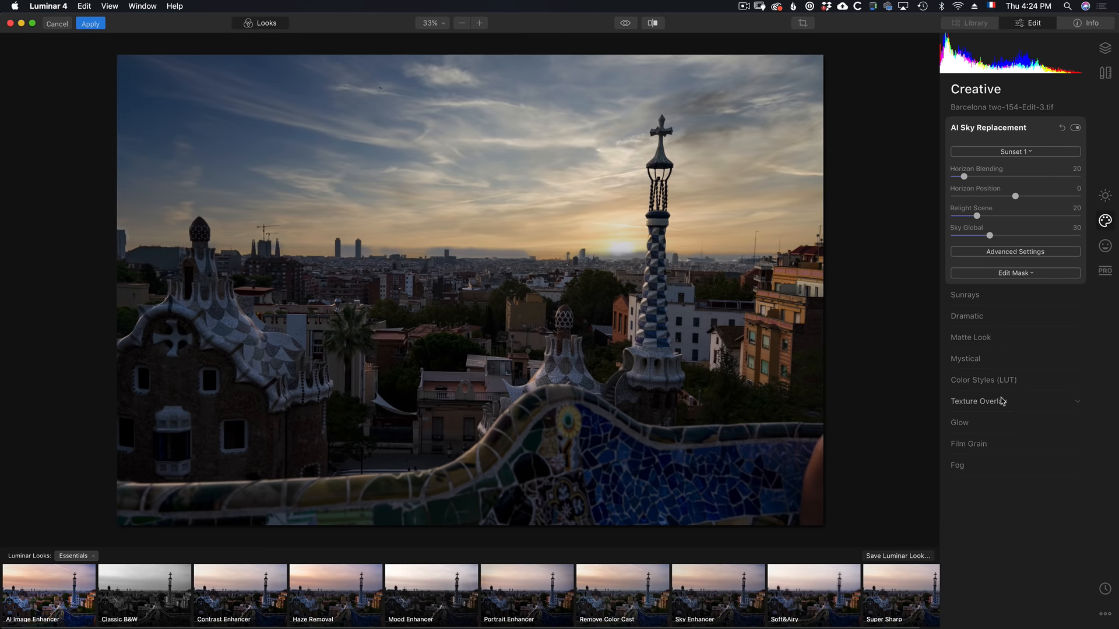